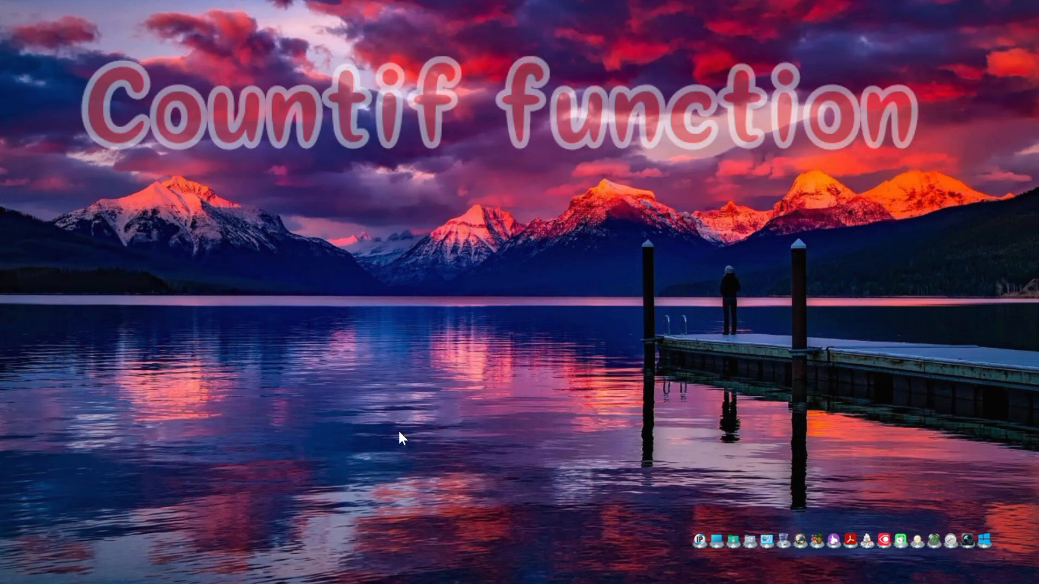
# Step: Switch to the Excel student marks workbook and look through the table down to its last record
pyautogui.hotkey('alt', 'Tab')
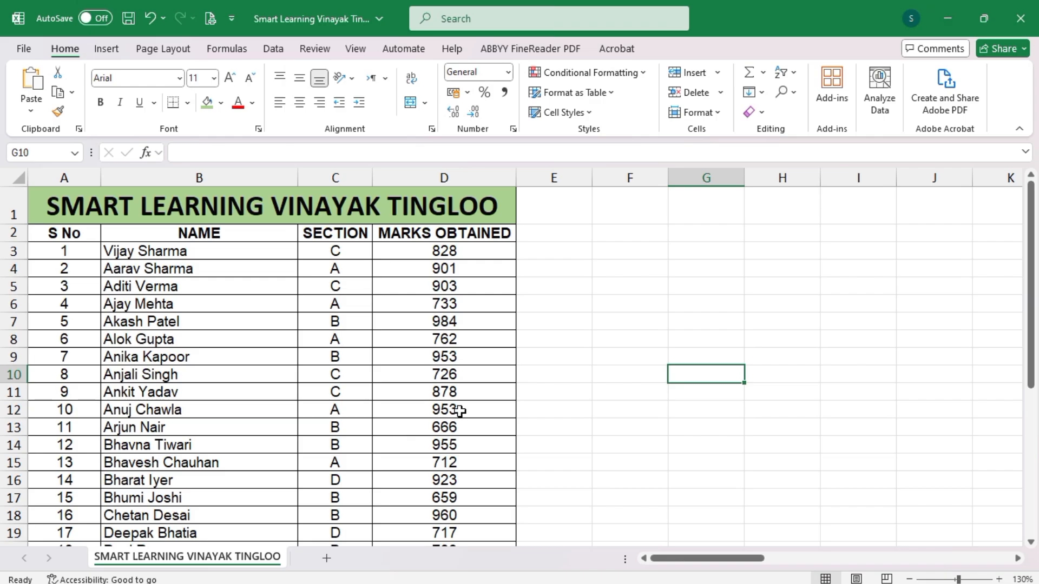
pyautogui.scroll(-6, 460, 410)
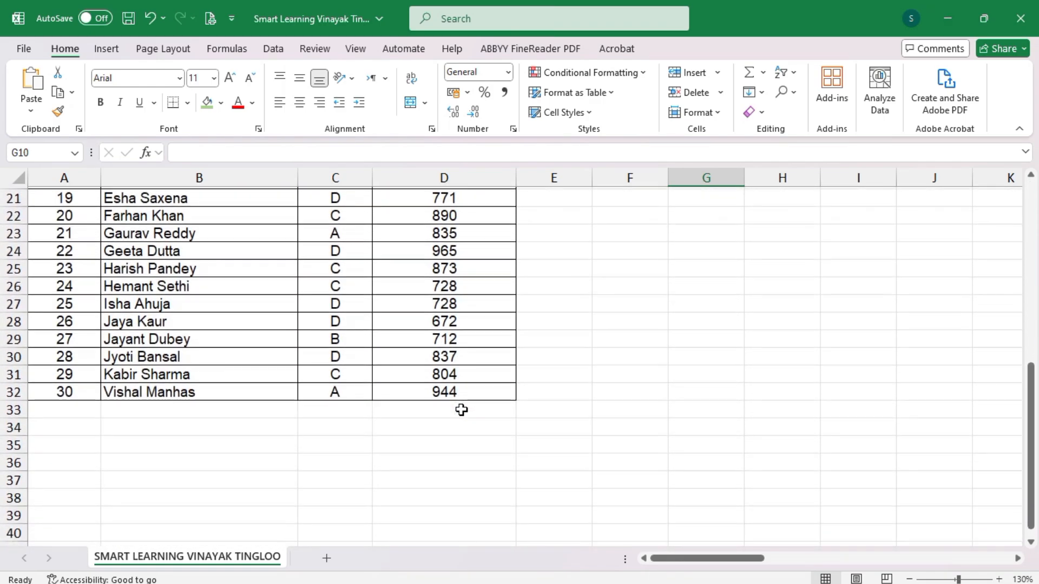
pyautogui.scroll(7, 461, 410)
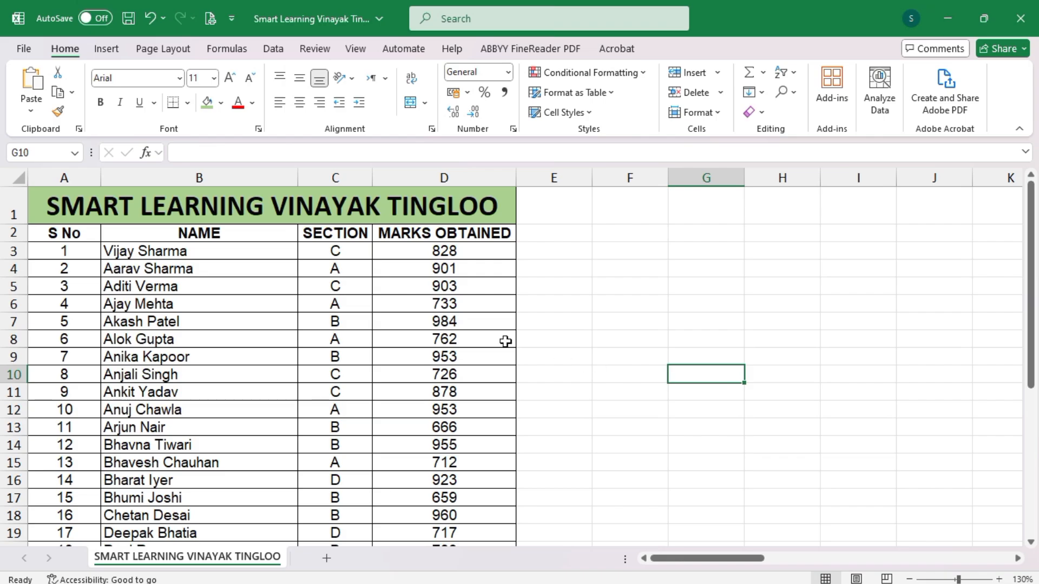
# Step: Change the header in cell B2 to NAME OF STUDENT
pyautogui.click(268, 235)
pyautogui.doubleClick(268, 235)
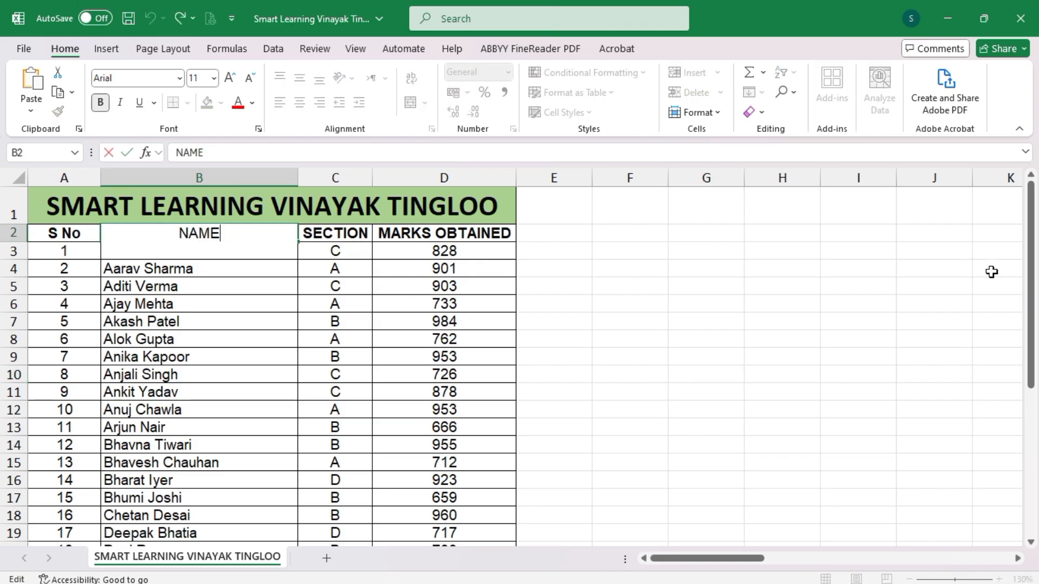
pyautogui.write('OF S')
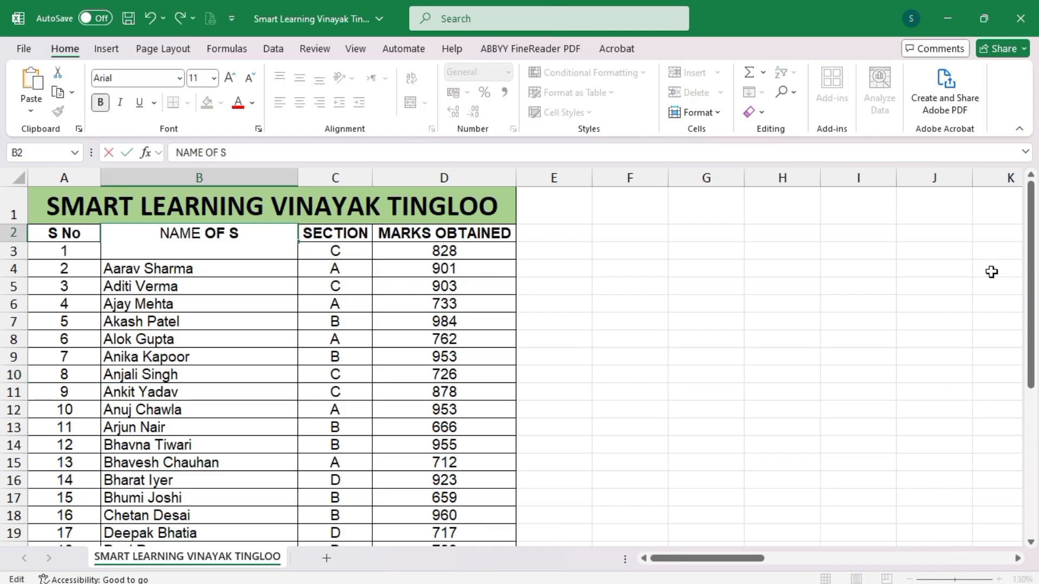
pyautogui.write('TUDENT')
pyautogui.press('Return')
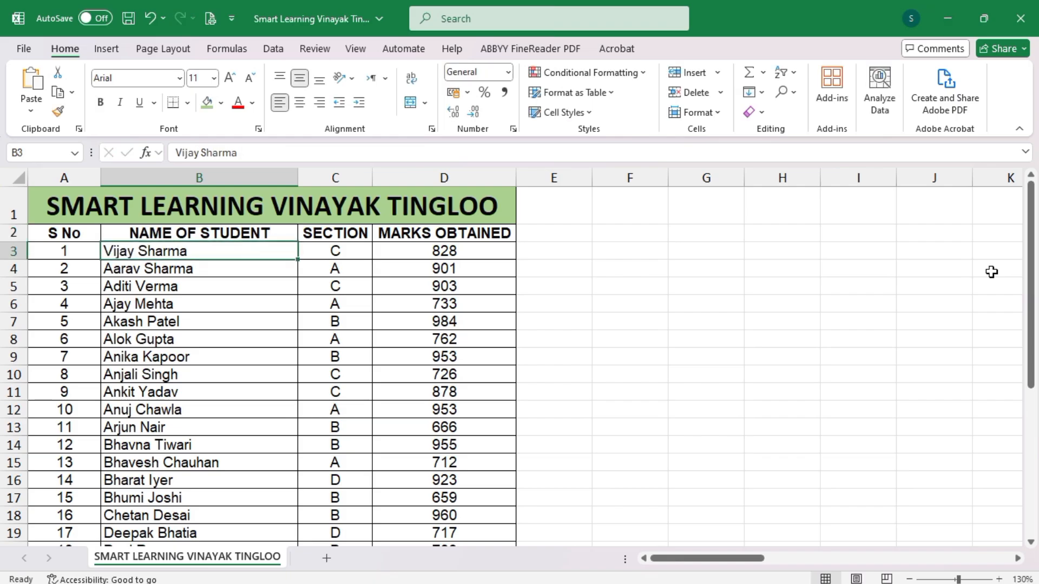
pyautogui.scroll(-6, 597, 301)
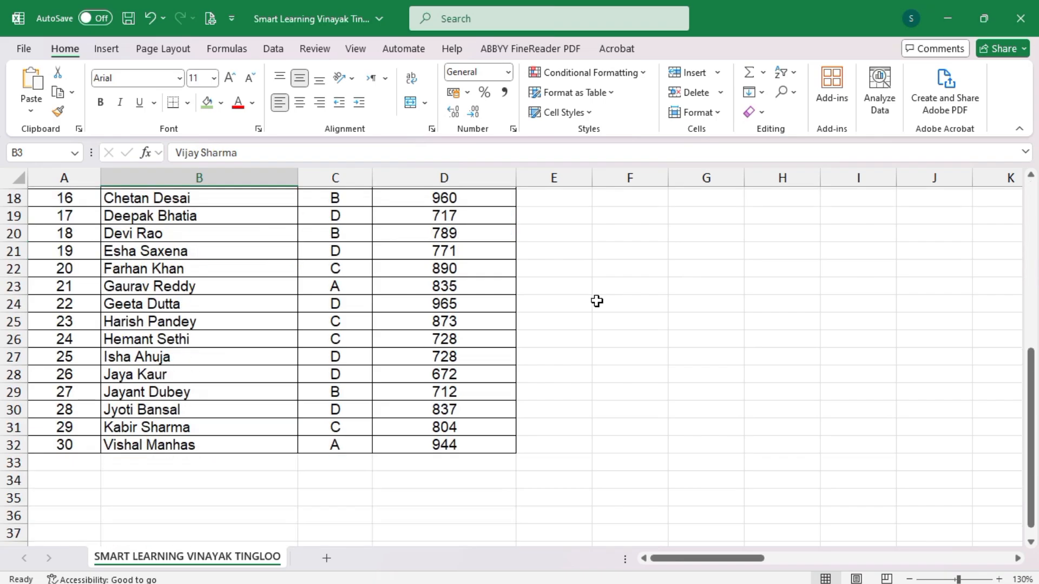
pyautogui.scroll(6, 597, 301)
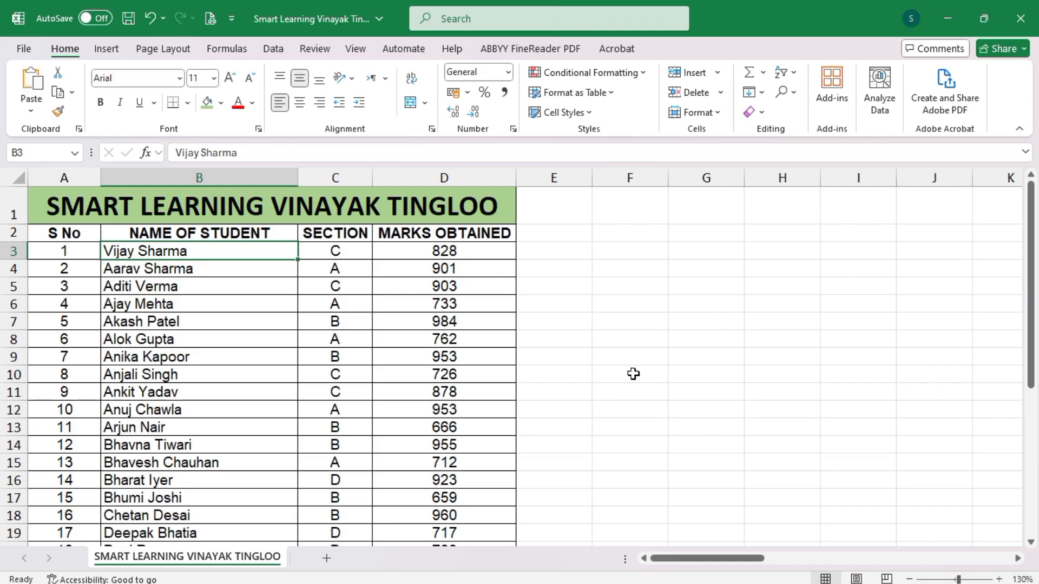
pyautogui.scroll(-6, 633, 374)
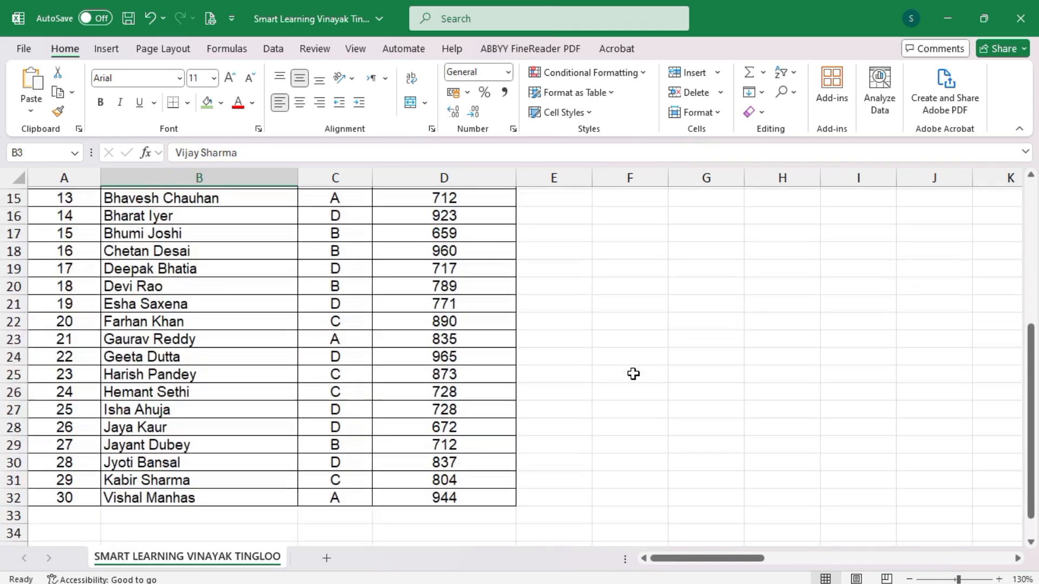
pyautogui.scroll(6, 633, 374)
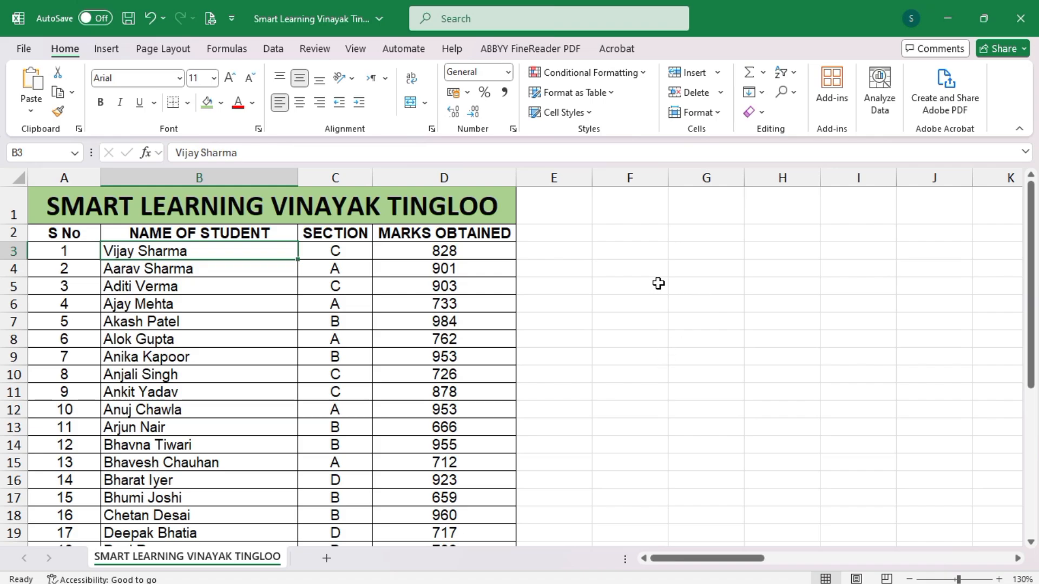
# Step: Enter the formula =COUNTIF(C3:C32,"C") in cell F2 to count the students in section C
pyautogui.click(563, 234)
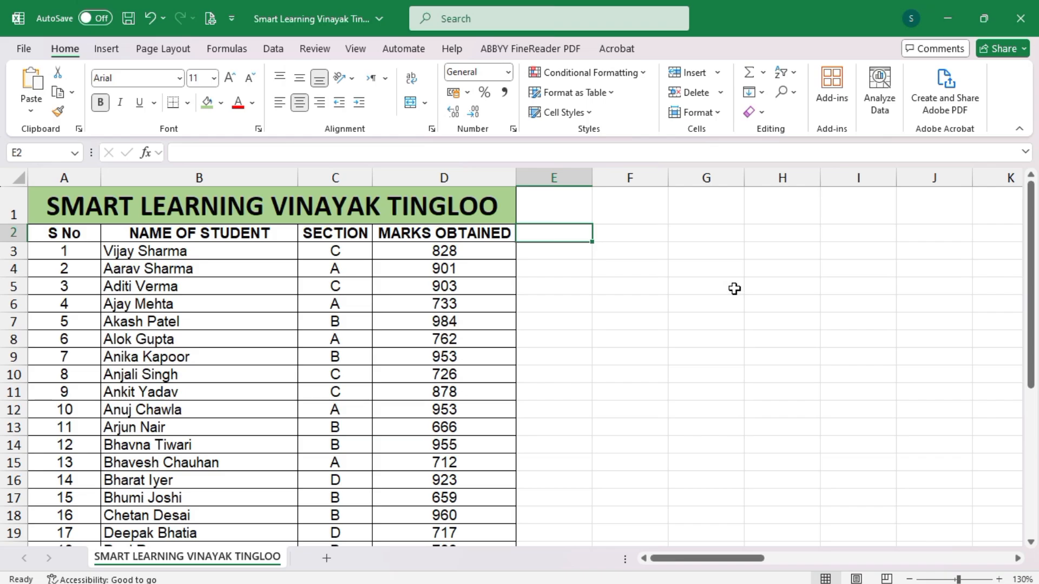
pyautogui.press('Right')
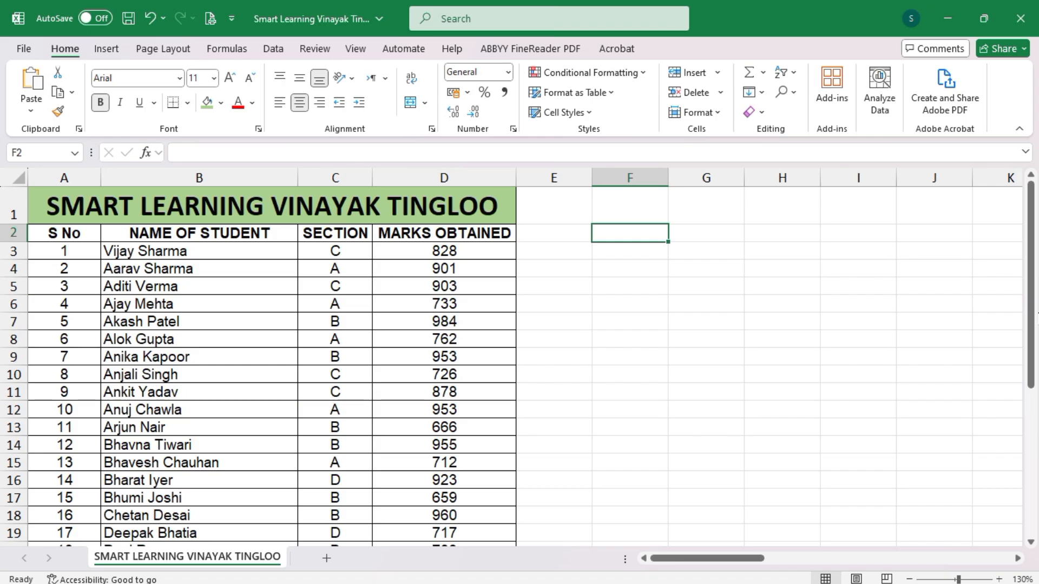
pyautogui.write('=')
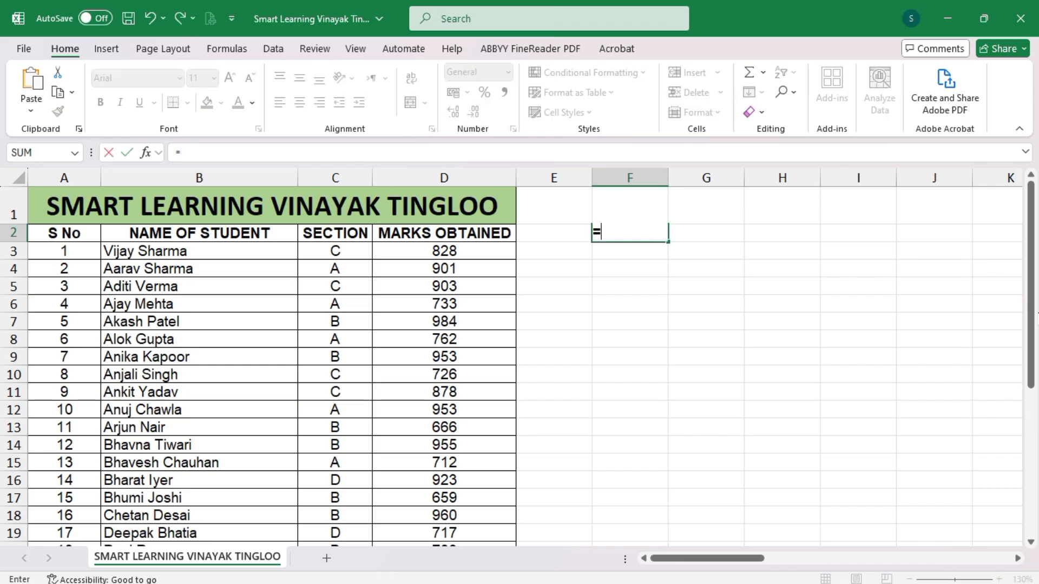
pyautogui.write('COUNTIF')
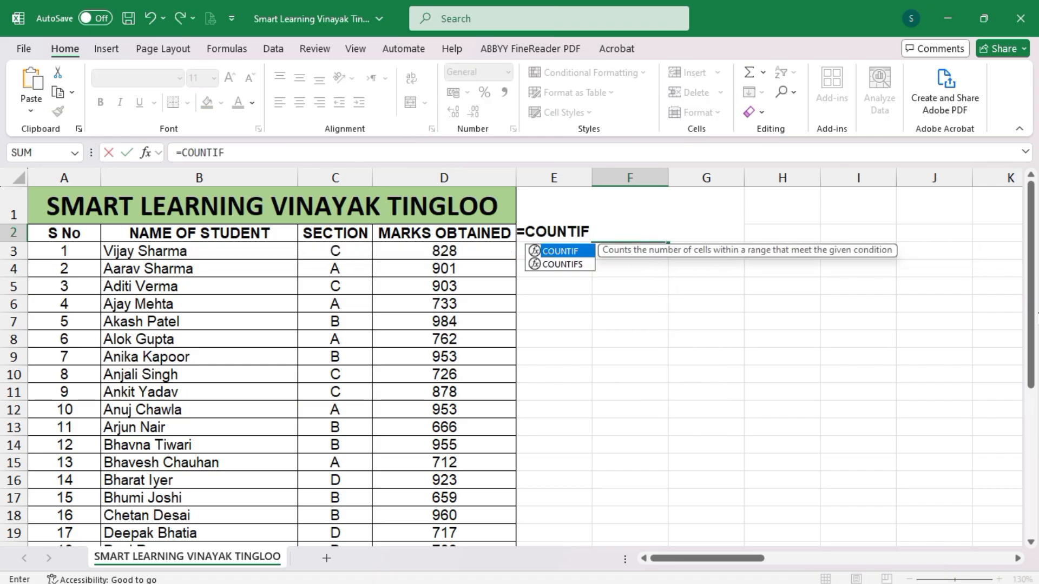
pyautogui.press('Tab')
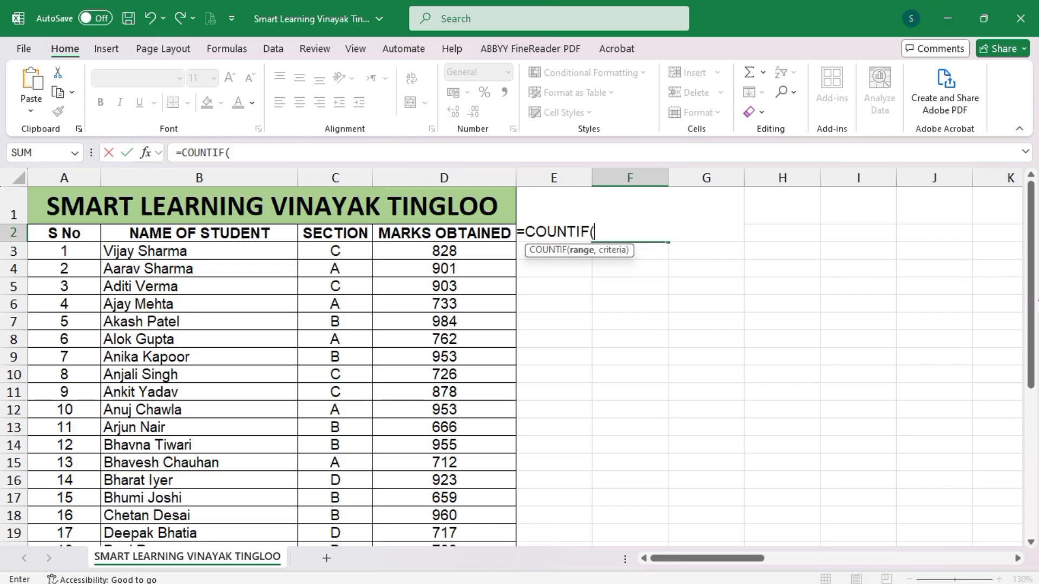
pyautogui.click(340, 251)
pyautogui.hotkey('ctrl', 'shift', 'Down')
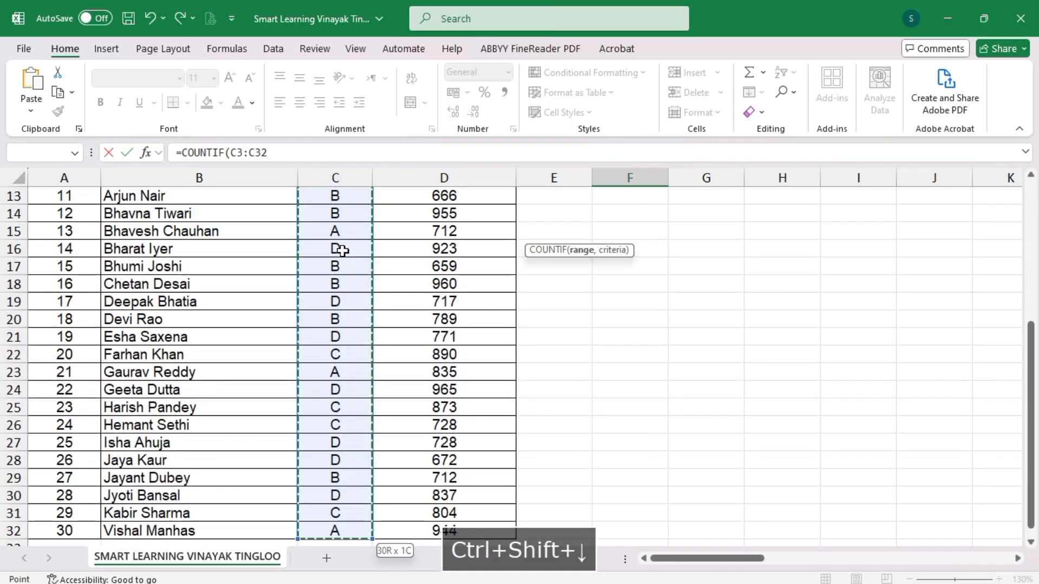
pyautogui.write(',')
pyautogui.scroll(4, 745, 347)
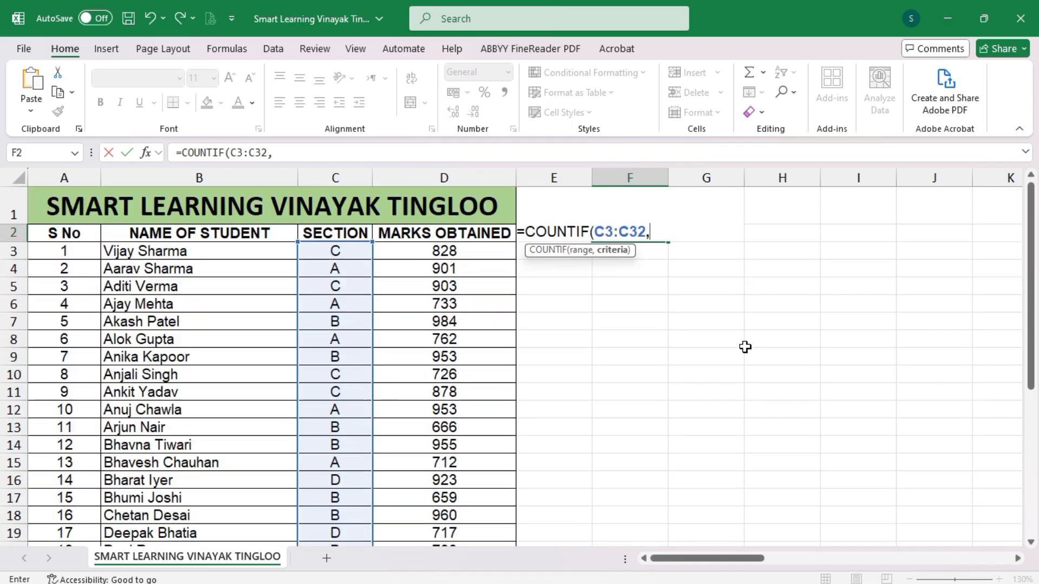
pyautogui.write('"C")')
pyautogui.press('Return')
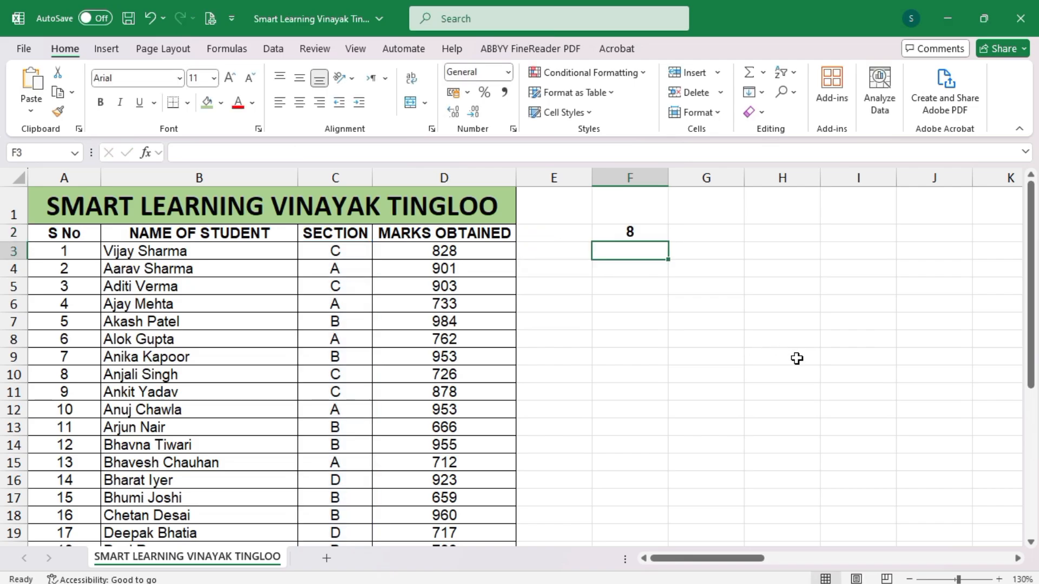
# Step: Move the COUNTIF formula from cell F2 to cell F3
pyautogui.click(635, 230)
pyautogui.hotkey('ctrl', 'x')
pyautogui.click(639, 248)
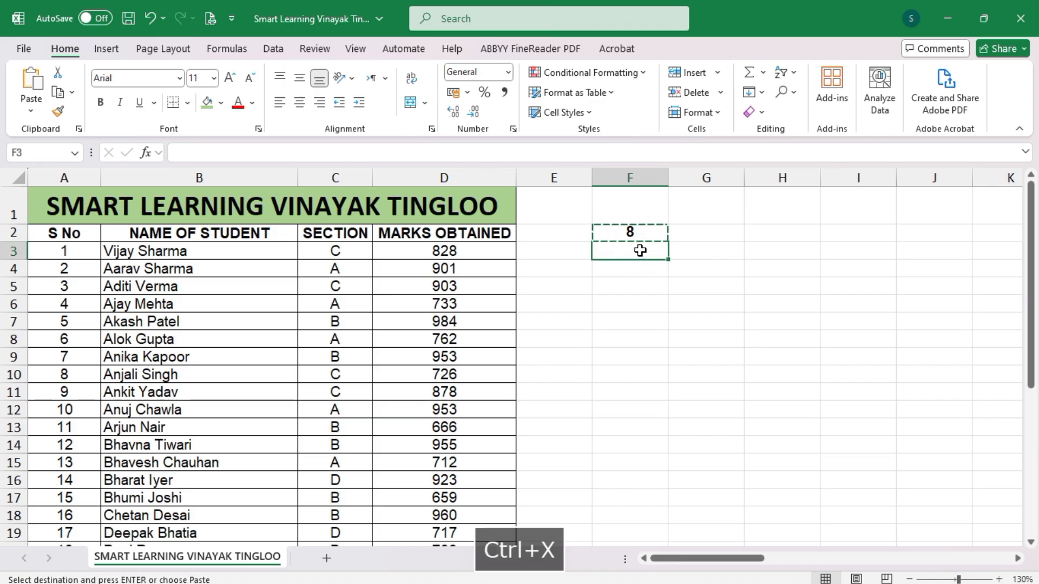
pyautogui.hotkey('ctrl', 'v')
# Step: Add filters to header row 2, show only section C, and select the filtered section entries to check their count
pyautogui.click(12, 233)
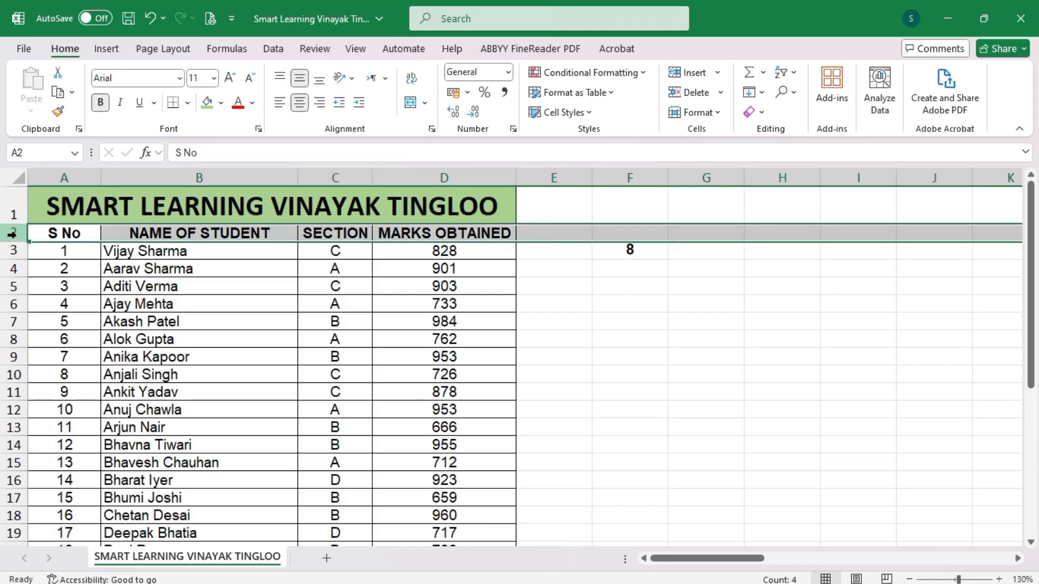
pyautogui.hotkey('ctrl', 'shift', 'l')
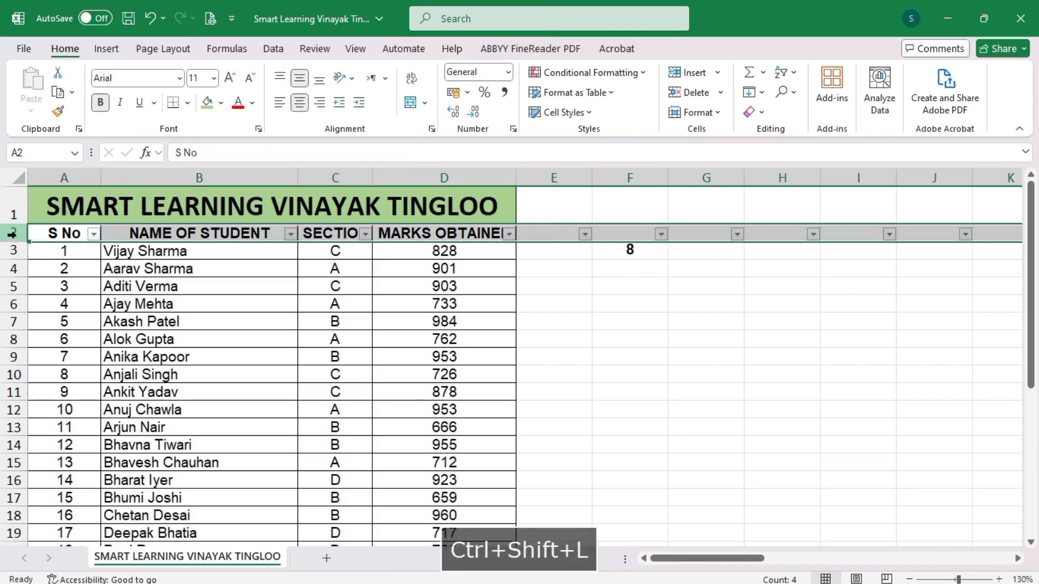
pyautogui.click(366, 233)
pyautogui.click(218, 423)
pyautogui.click(201, 463)
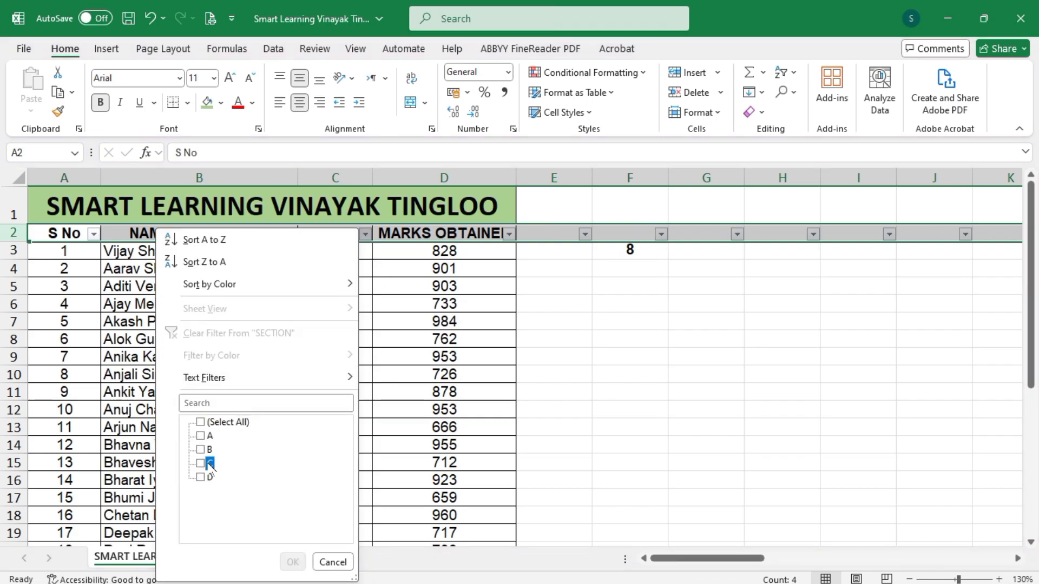
pyautogui.click(293, 563)
pyautogui.click(353, 256)
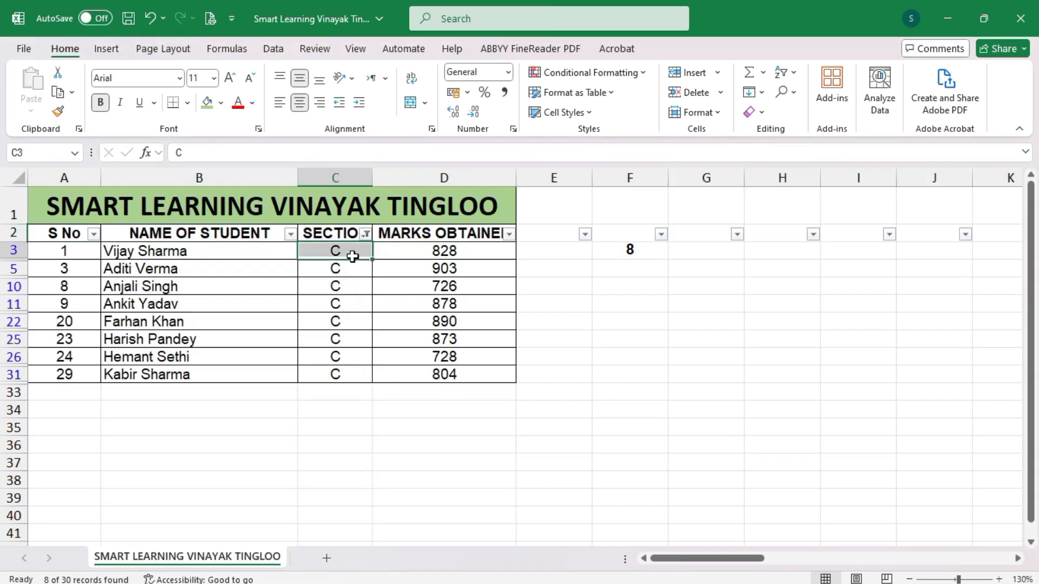
pyautogui.hotkey('ctrl', 'shift', 'Down')
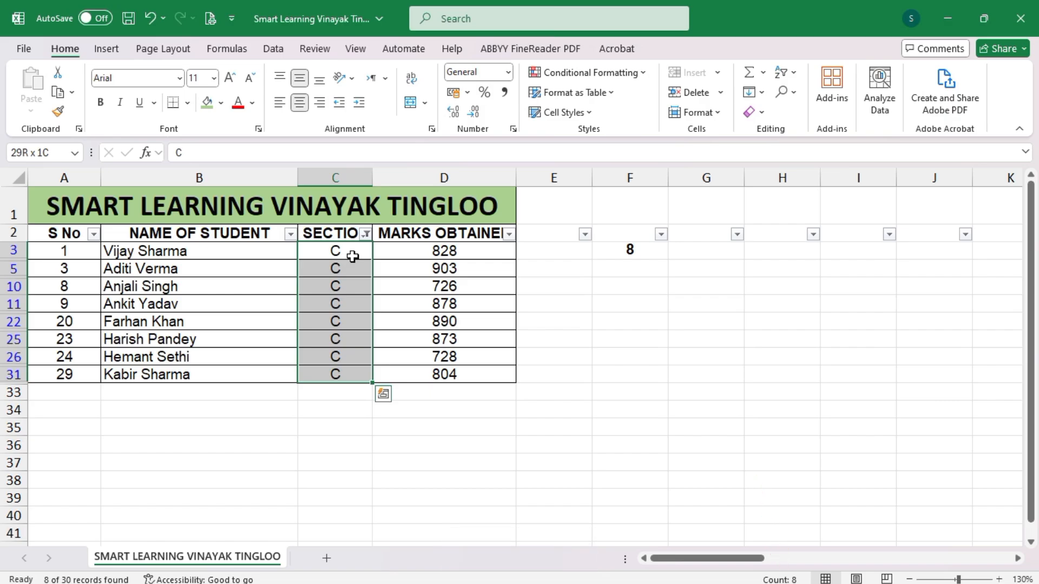
# Step: Remove the filters from header row 2 and clear the COUNTIF formula from cell F3
pyautogui.click(11, 233)
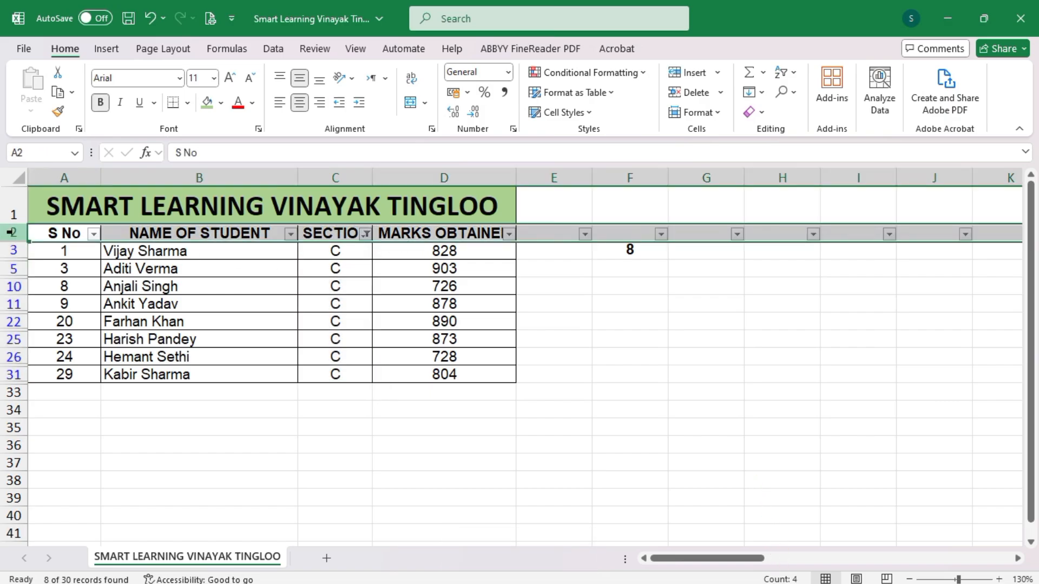
pyautogui.hotkey('ctrl', 'shift', 'l')
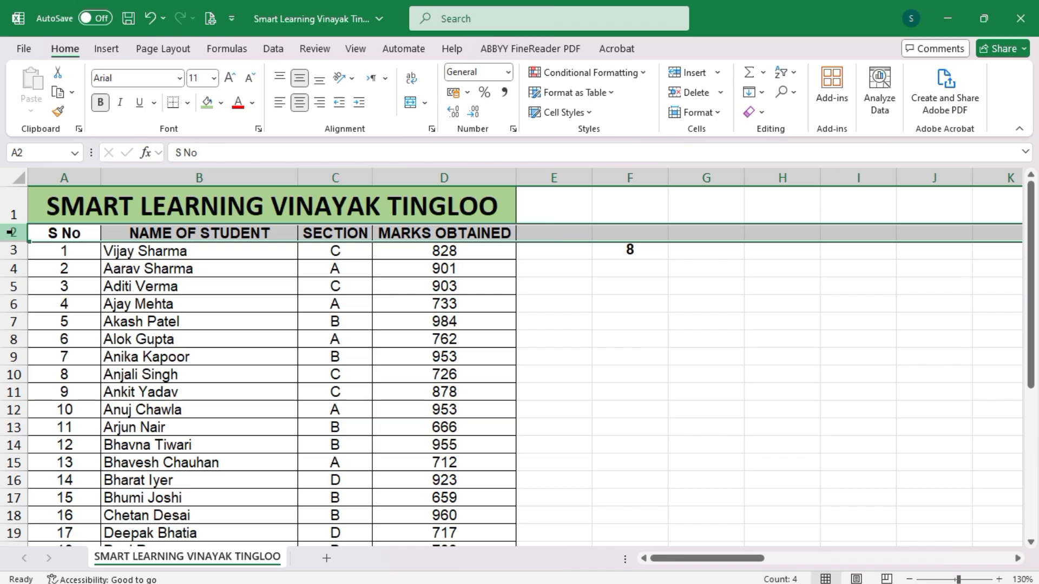
pyautogui.click(673, 323)
pyautogui.click(655, 255)
pyautogui.press('Delete')
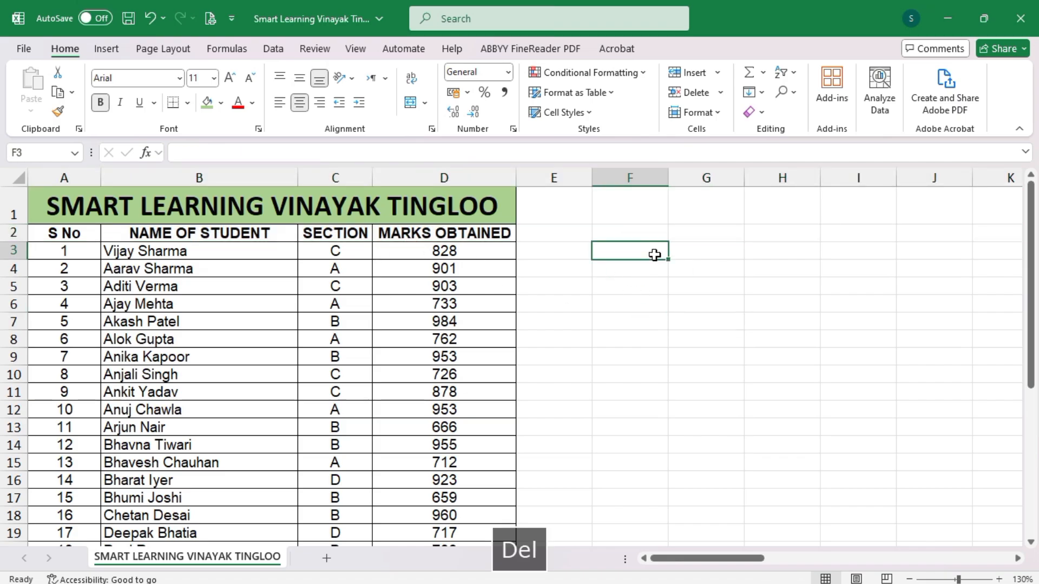
# Step: Enter the section letters A, B, C and D in cells F2 to F5
pyautogui.press('Up')
pyautogui.write('A')
pyautogui.press('Return')
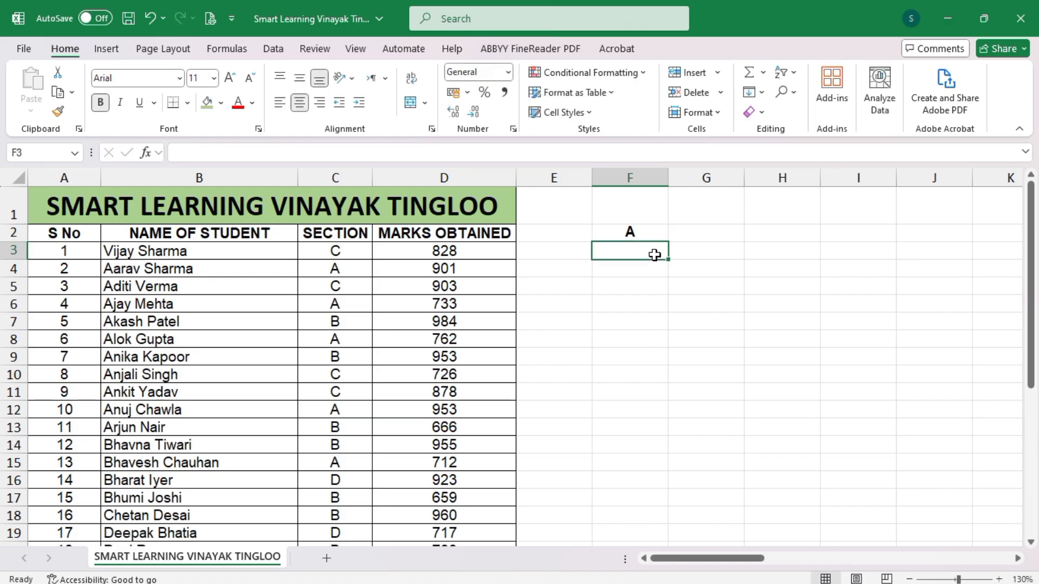
pyautogui.write('B')
pyautogui.press('Return')
pyautogui.write('C')
pyautogui.press('Return')
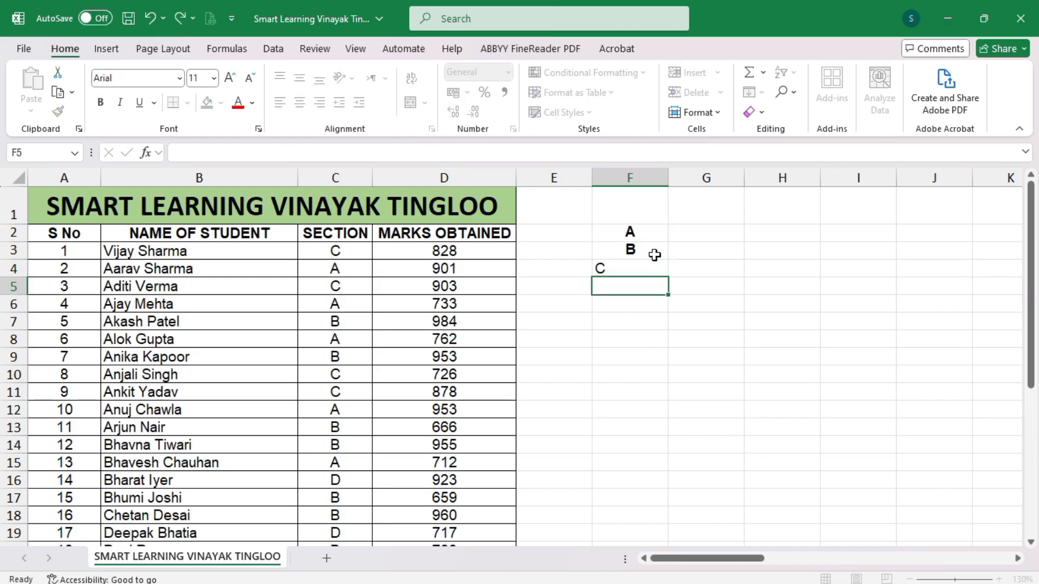
pyautogui.write('D')
pyautogui.press('Return')
# Step: Copy the formatting of cells F2:F3 onto cells F4:F5 with Format Painter
pyautogui.moveTo(651, 234); pyautogui.dragTo(654, 251)
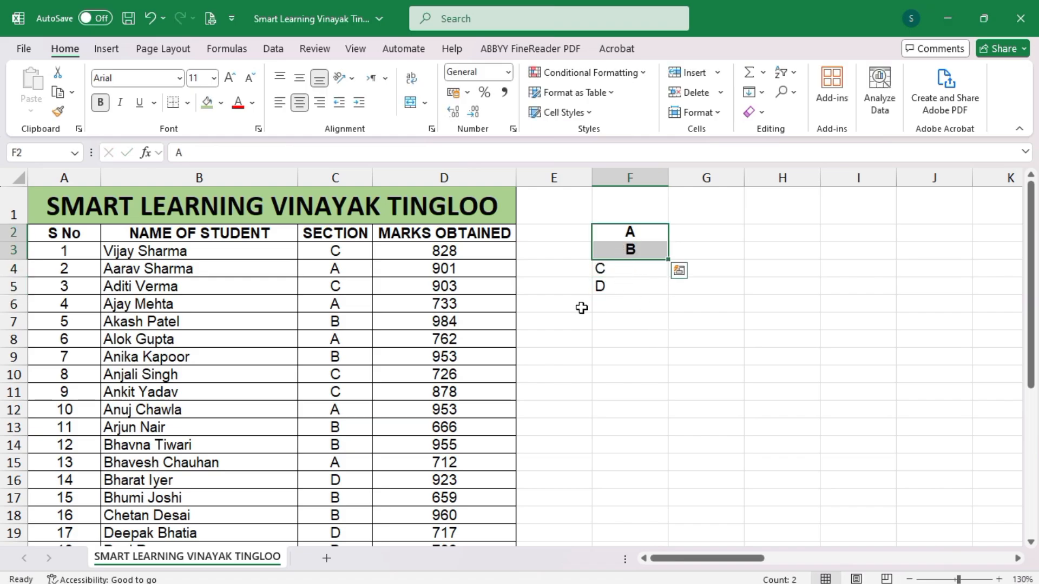
pyautogui.doubleClick(57, 111)
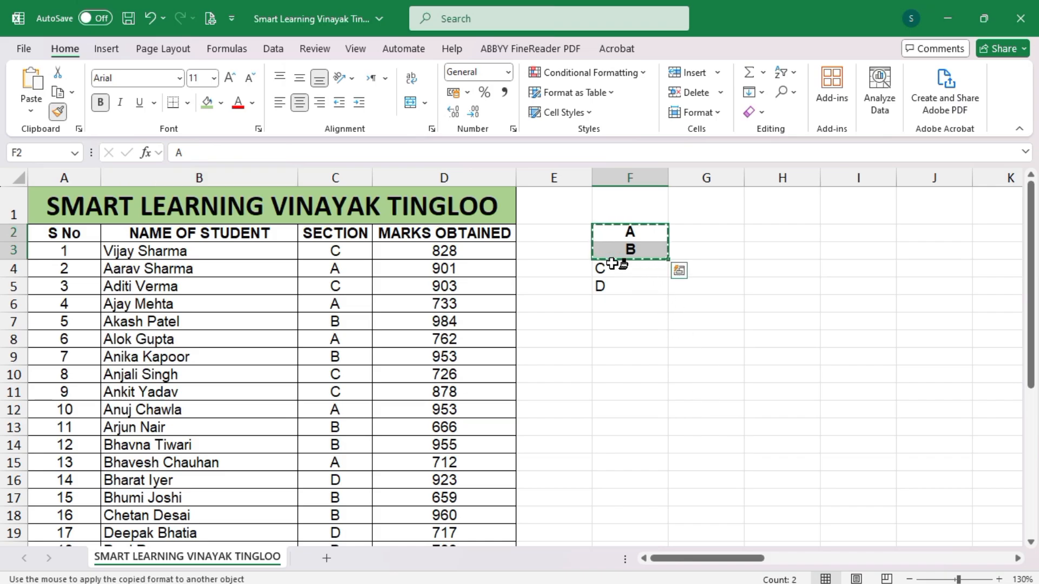
pyautogui.moveTo(610, 268); pyautogui.dragTo(614, 286)
pyautogui.click(750, 333)
# Step: Enter the formula =COUNTIF(C3:C32,F2) in cell G2 to count the section A students
pyautogui.click(692, 235)
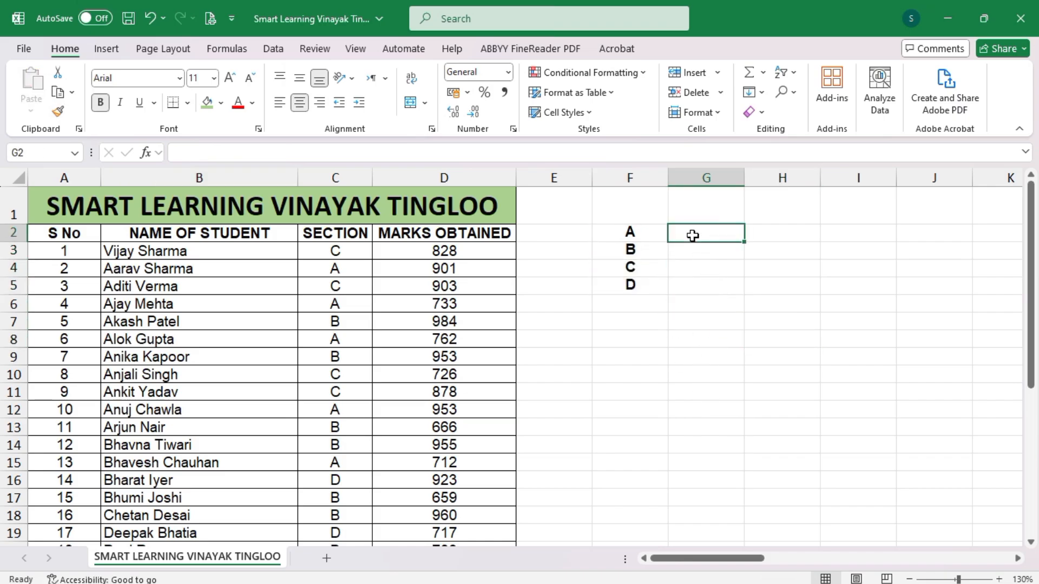
pyautogui.write('=COUNTI')
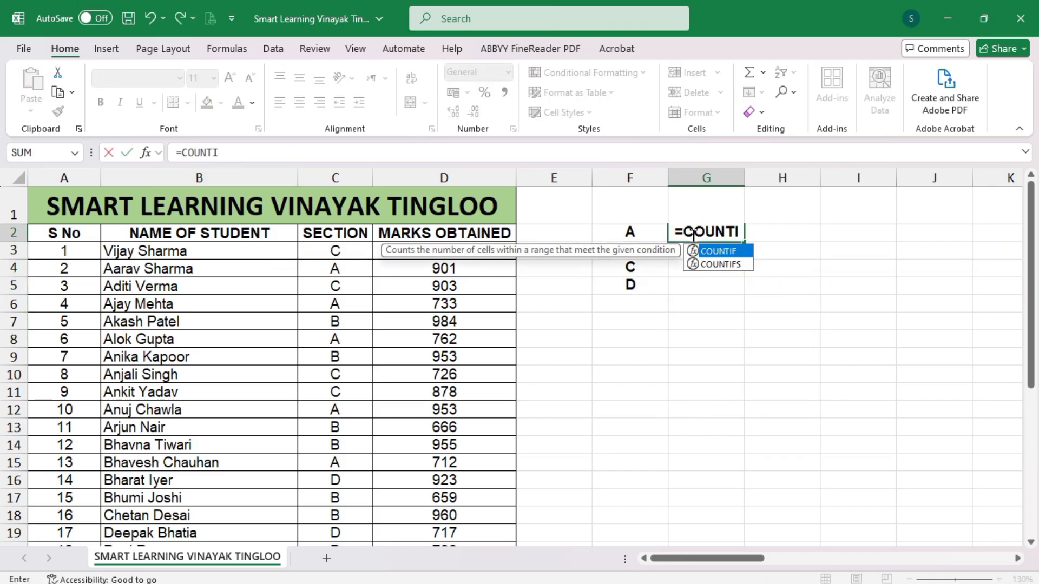
pyautogui.press('Tab')
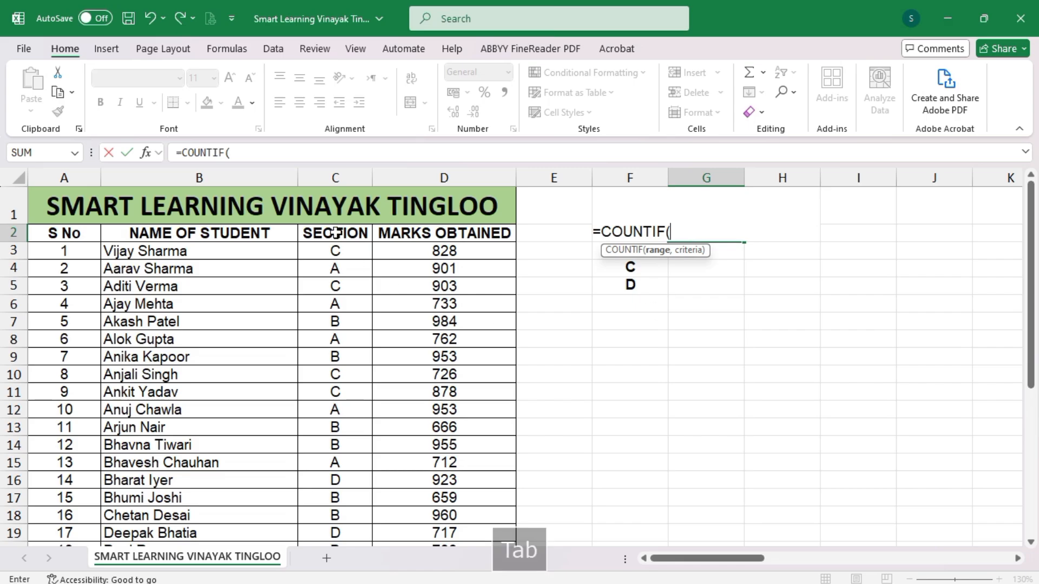
pyautogui.click(338, 251)
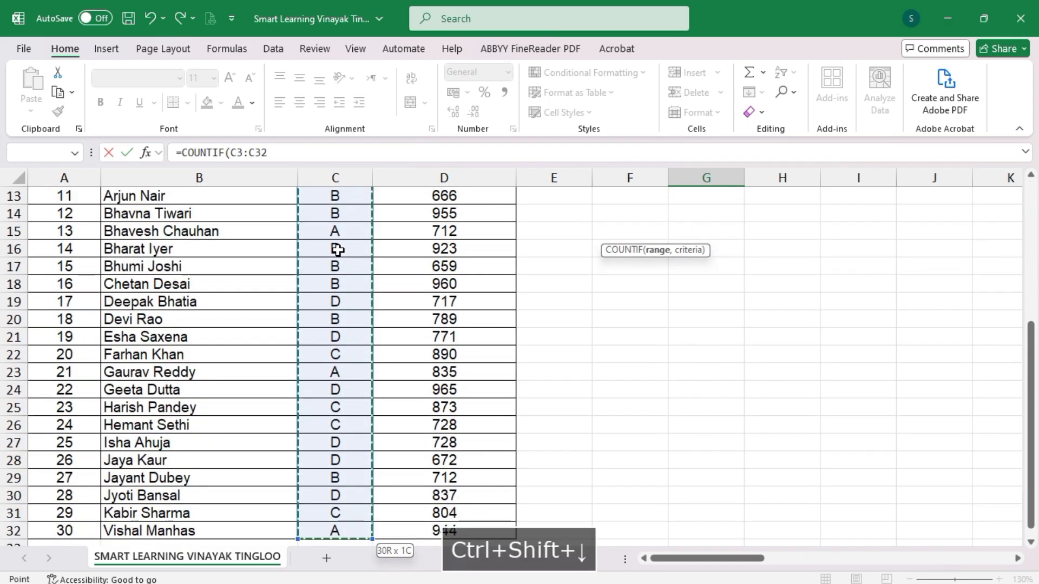
pyautogui.write(',')
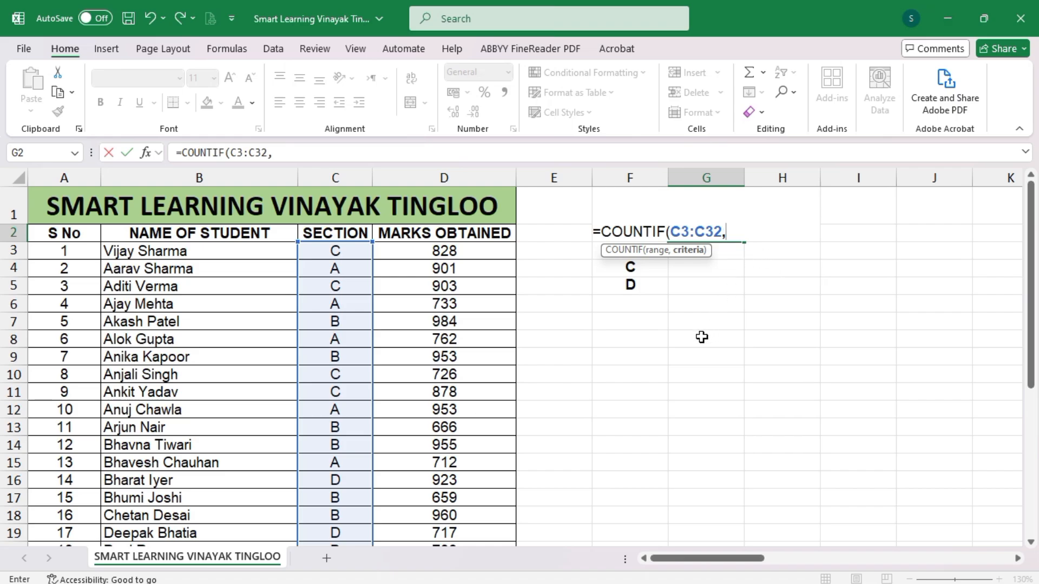
pyautogui.click(639, 285)
pyautogui.press('Up')
pyautogui.press('Up')
pyautogui.press('Up')
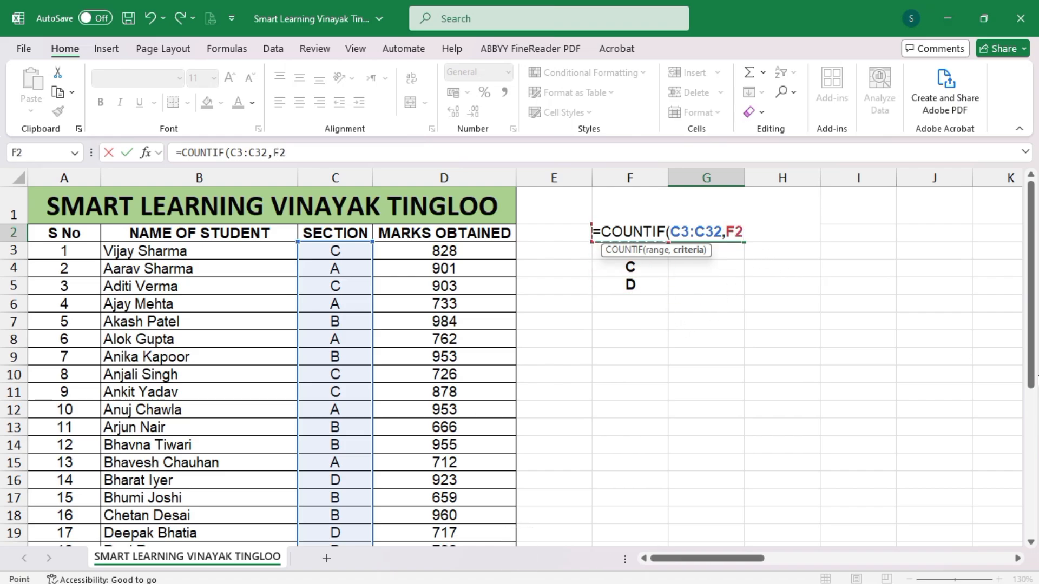
pyautogui.press('Return')
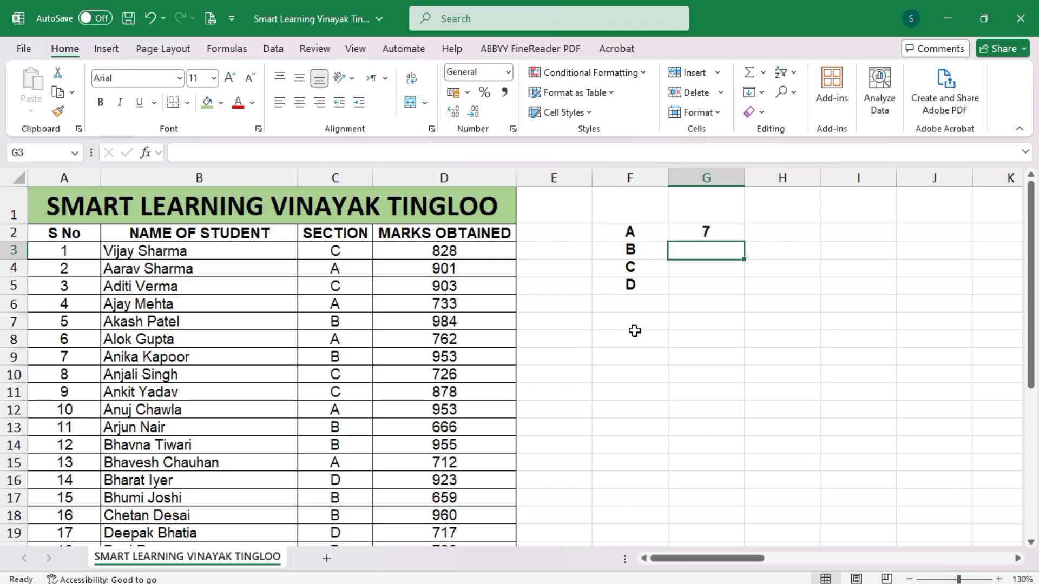
# Step: Fill the COUNTIF formula from G2 down to G5 and add an AutoSum total of the counts in G6
pyautogui.click(676, 233)
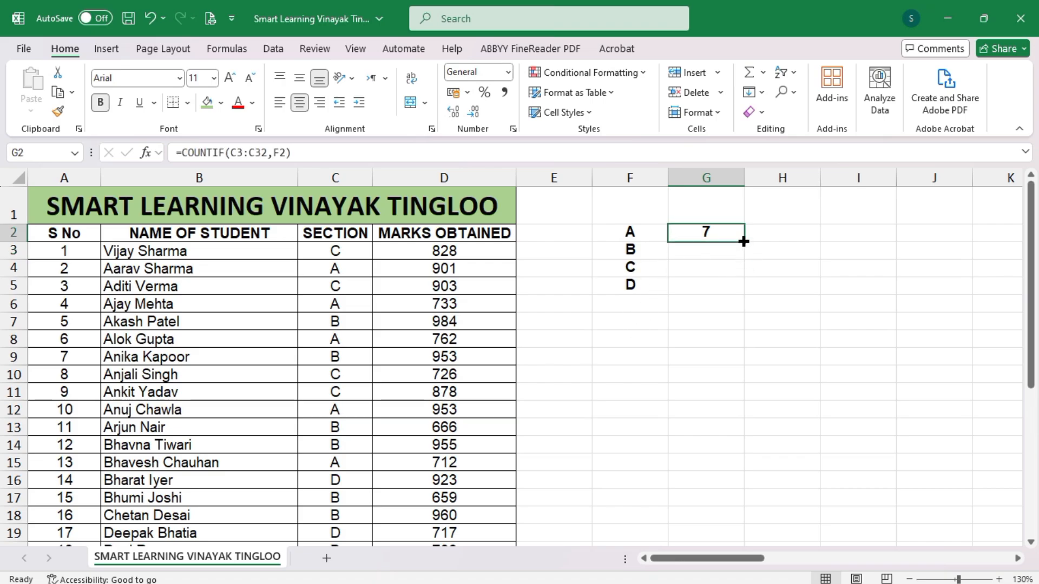
pyautogui.moveTo(744, 242); pyautogui.dragTo(746, 292)
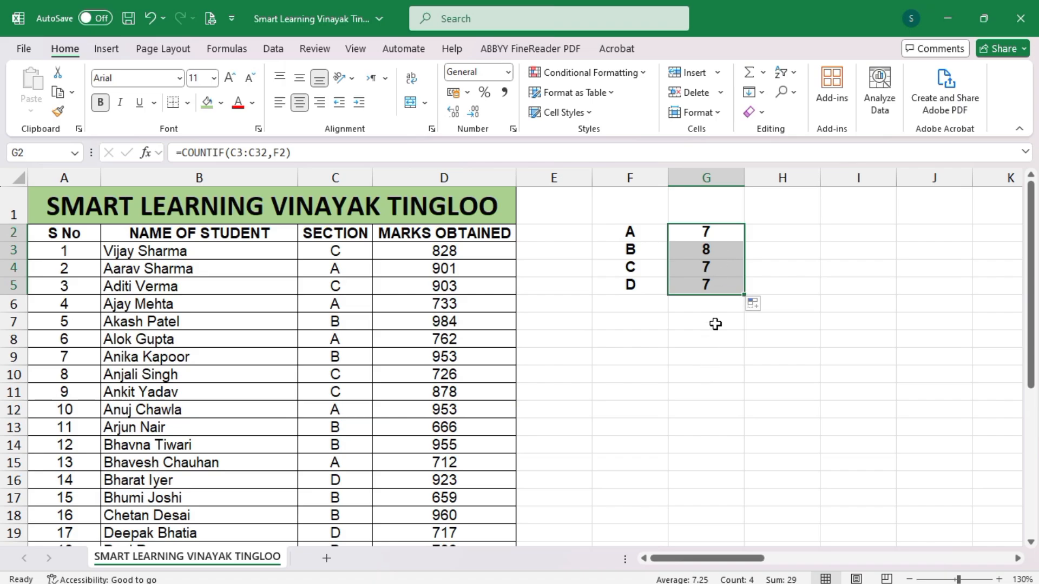
pyautogui.click(712, 302)
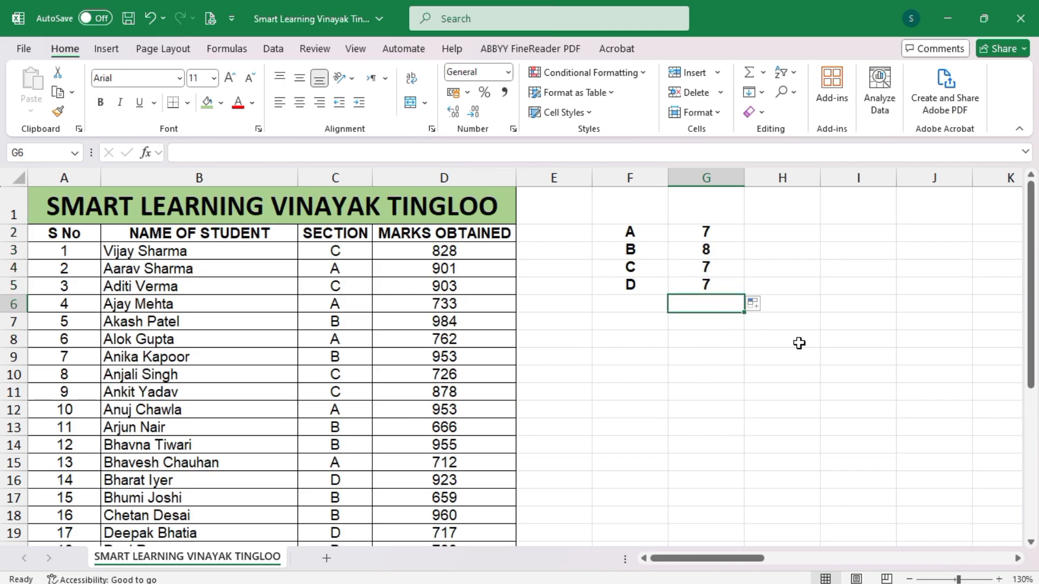
pyautogui.hotkey('alt', '=')
pyautogui.press('Return')
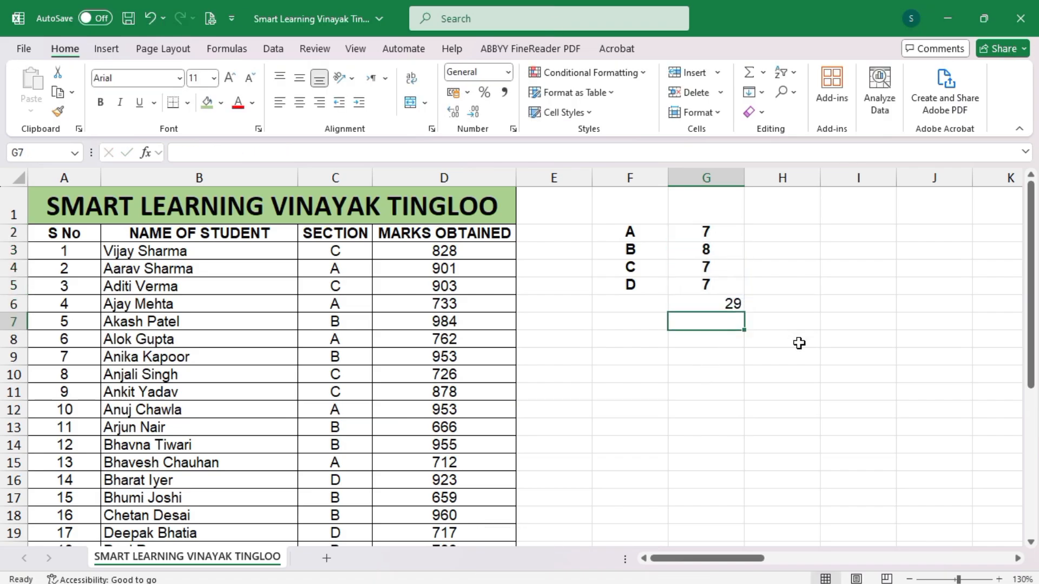
# Step: Select the student records and narrow the selection to the serial numbers in column A to check the number of students
pyautogui.click(393, 305)
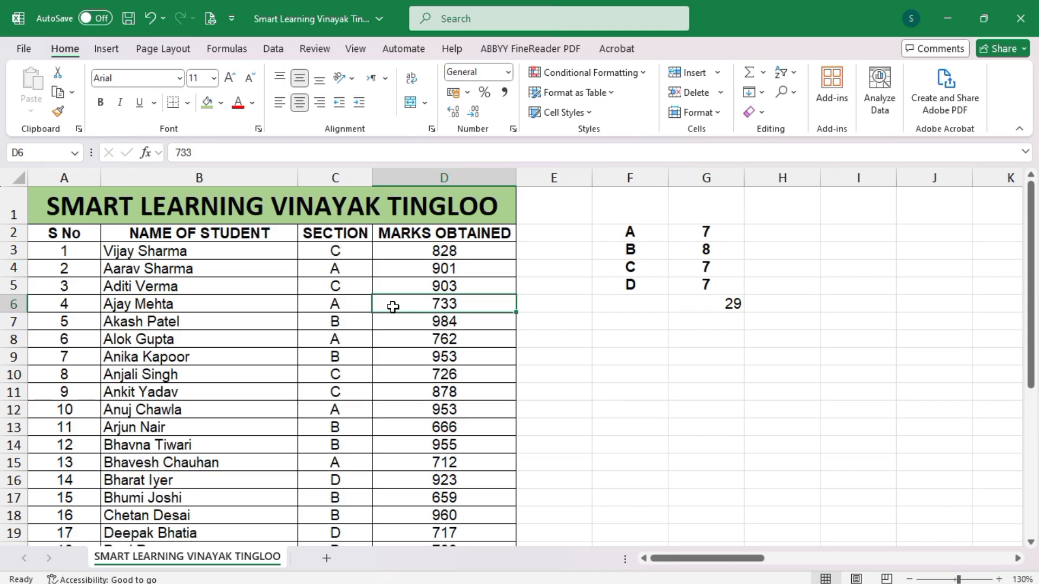
pyautogui.hotkey('ctrl', 'Left')
pyautogui.hotkey('ctrl', 'Down')
pyautogui.hotkey('ctrl', 'shift', 'Right')
pyautogui.hotkey('ctrl', 'shift', 'Up')
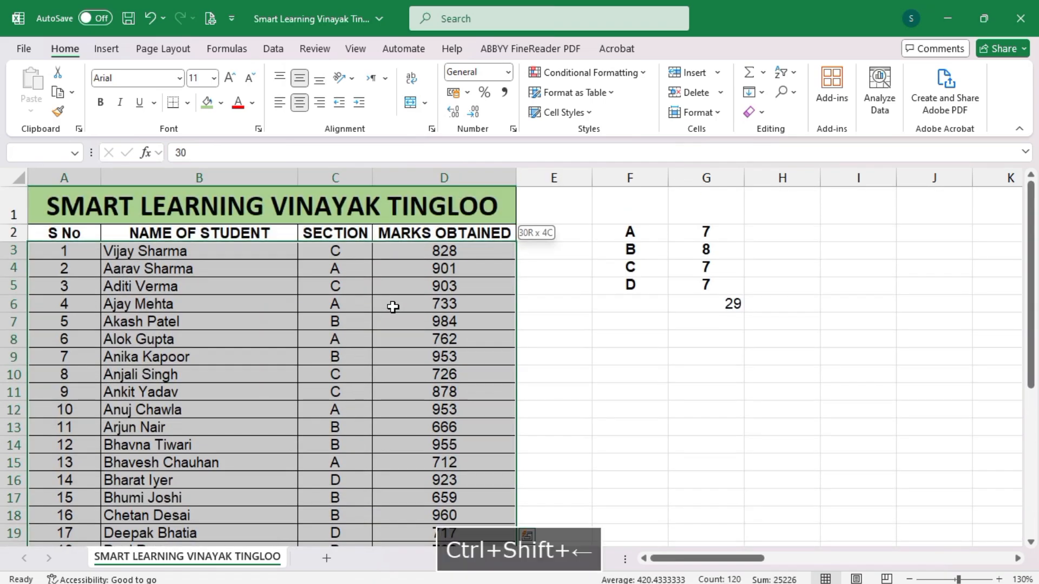
pyautogui.hotkey('ctrl', 'shift', 'Left')
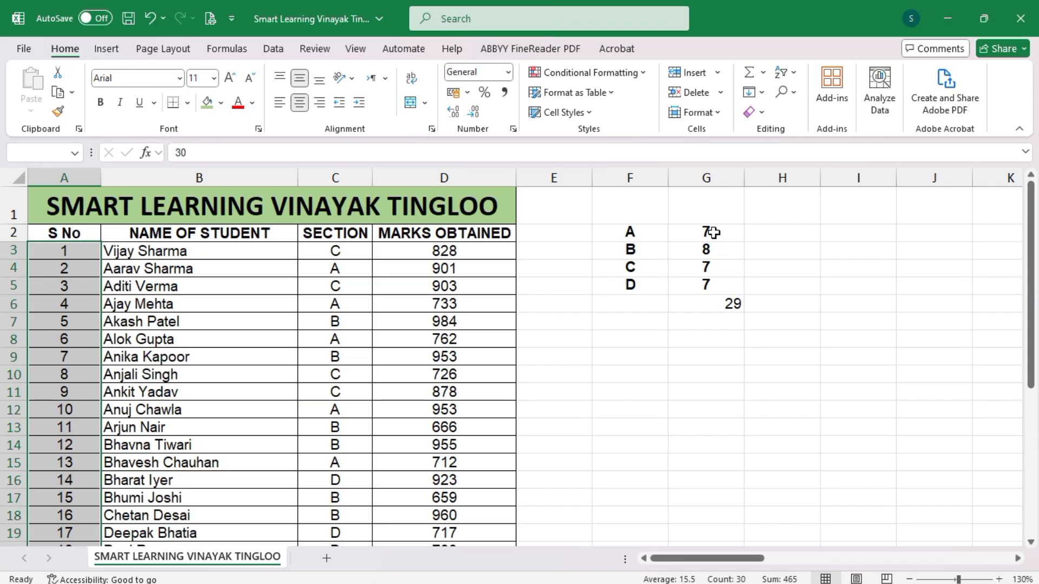
# Step: Inspect the COUNTIF formulas in G2 and G3 to compare the cell ranges they reference
pyautogui.doubleClick(713, 233)
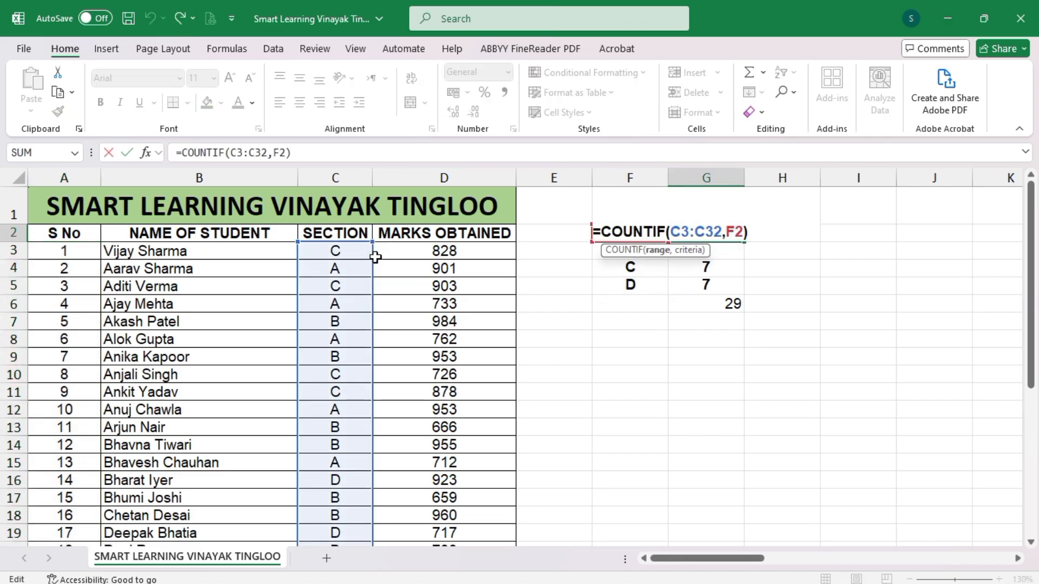
pyautogui.scroll(-8, 503, 321)
pyautogui.scroll(8, 458, 421)
pyautogui.press('Return')
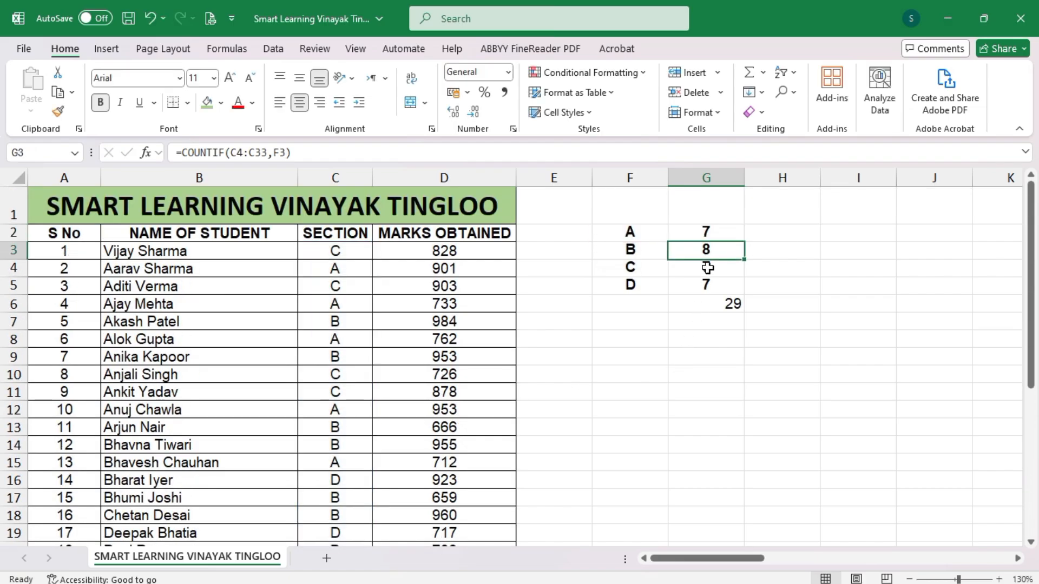
pyautogui.doubleClick(730, 248)
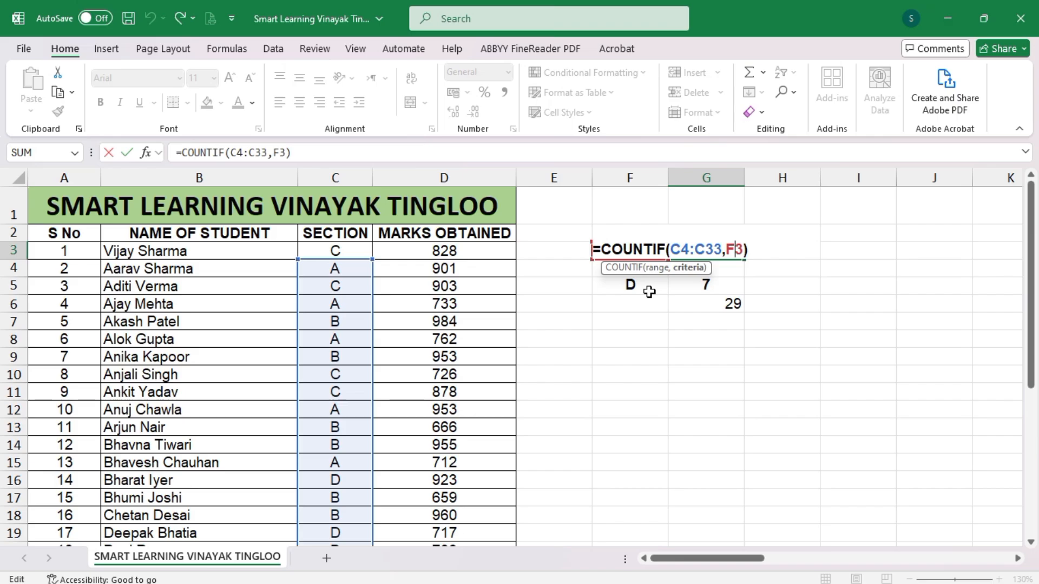
pyautogui.press('Return')
# Step: Make the range in G2's COUNTIF formula absolute as $C$3:$C$32
pyautogui.click(708, 231)
pyautogui.doubleClick(707, 232)
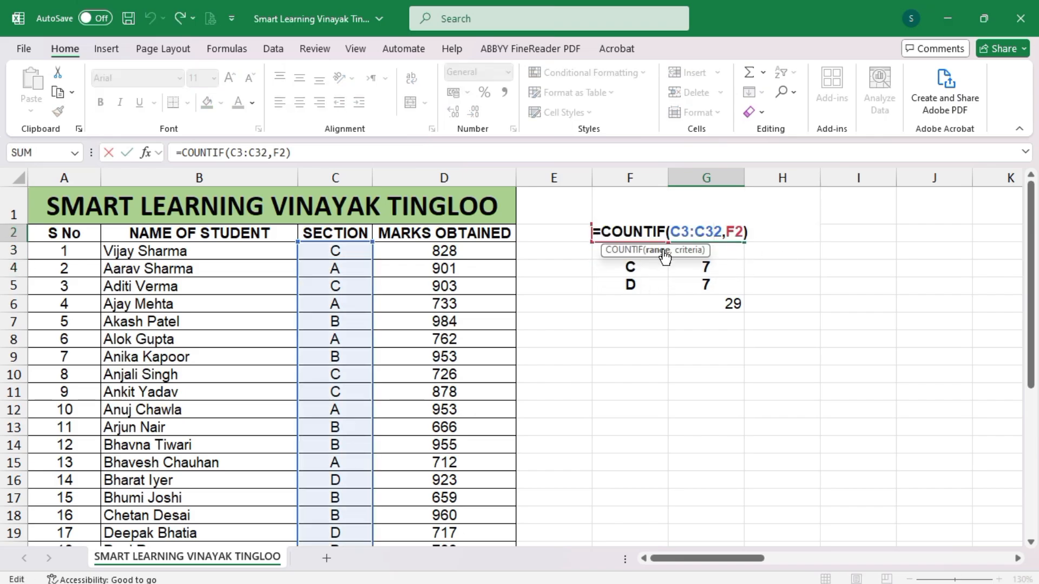
pyautogui.moveTo(681, 232); pyautogui.dragTo(708, 231)
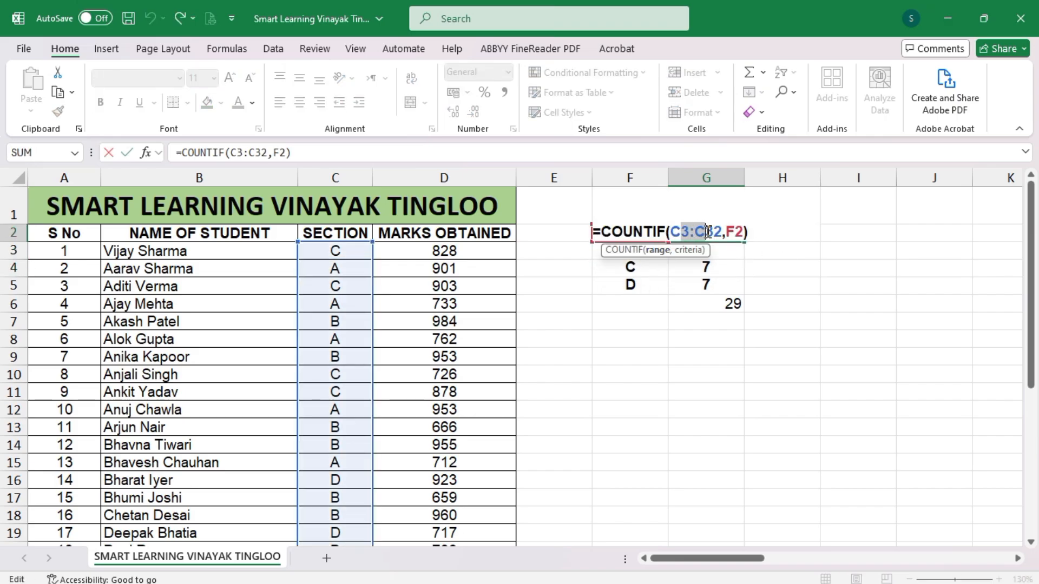
pyautogui.press('F4')
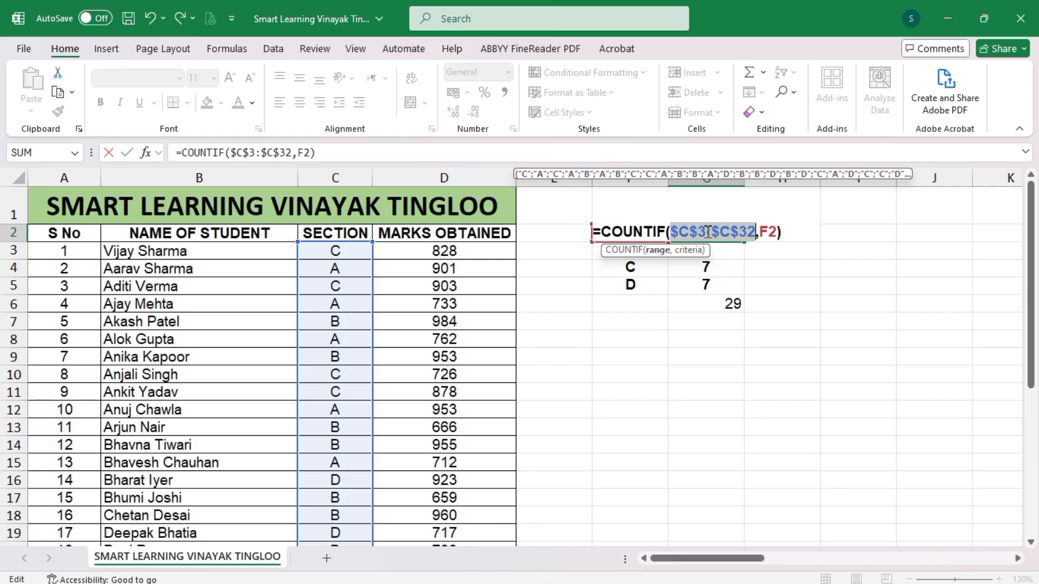
pyautogui.press('Return')
# Step: Fill the absolute-range formula from G2 down to G5 and center the total in G6
pyautogui.press('Up')
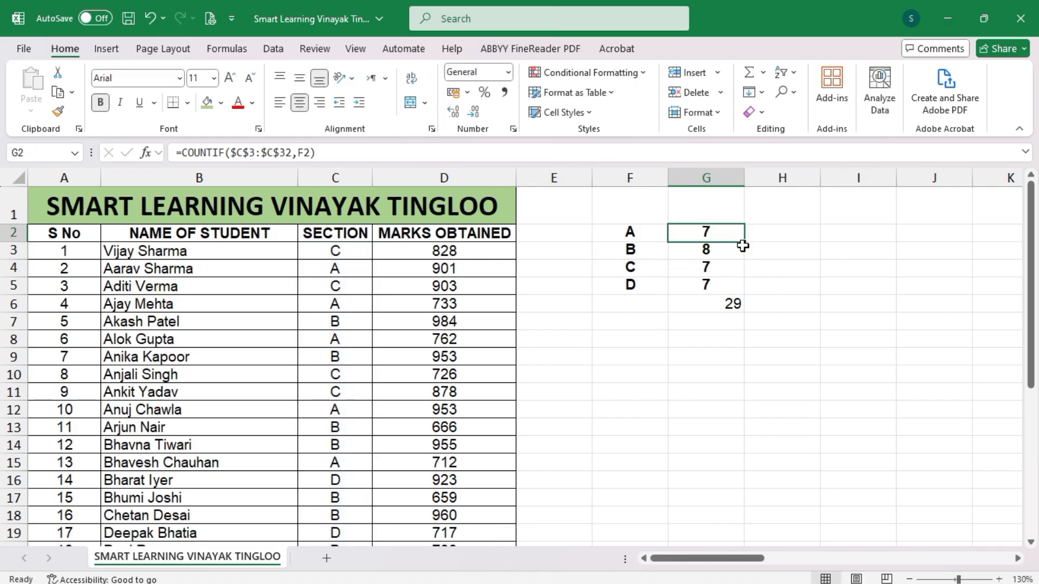
pyautogui.moveTo(744, 242); pyautogui.dragTo(738, 295)
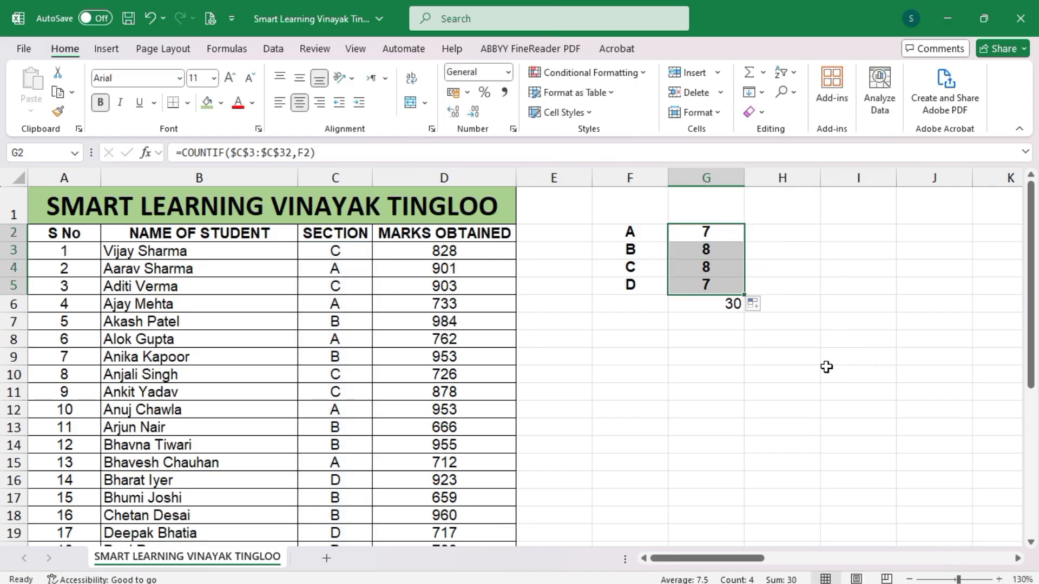
pyautogui.click(713, 304)
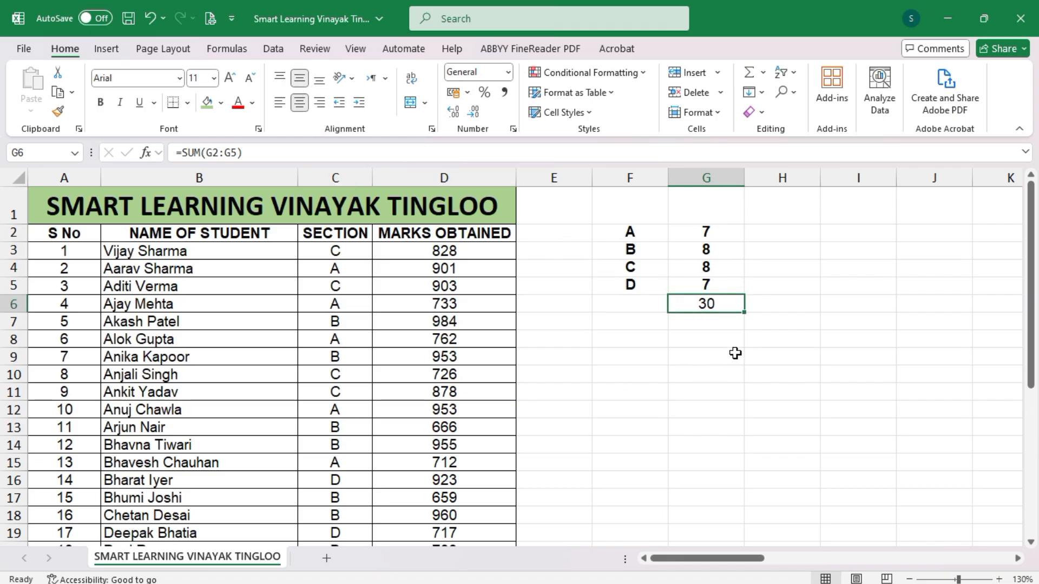
pyautogui.click(747, 340)
# Step: Review the COUNTIF formulas in G2, G3 and G5 to check their ranges and criteria cells
pyautogui.click(708, 231)
pyautogui.doubleClick(708, 231)
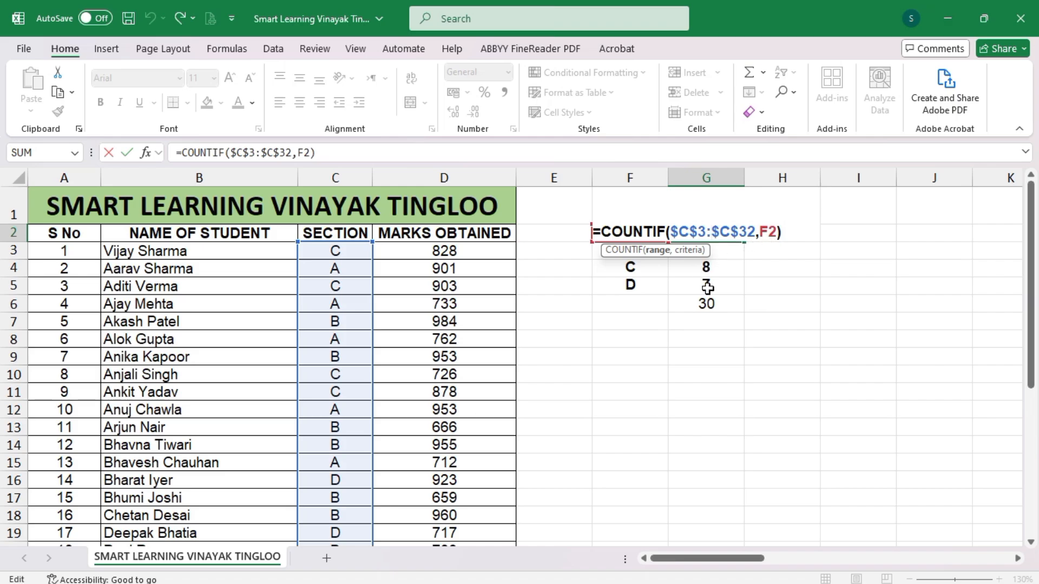
pyautogui.press('Return')
pyautogui.click(635, 232)
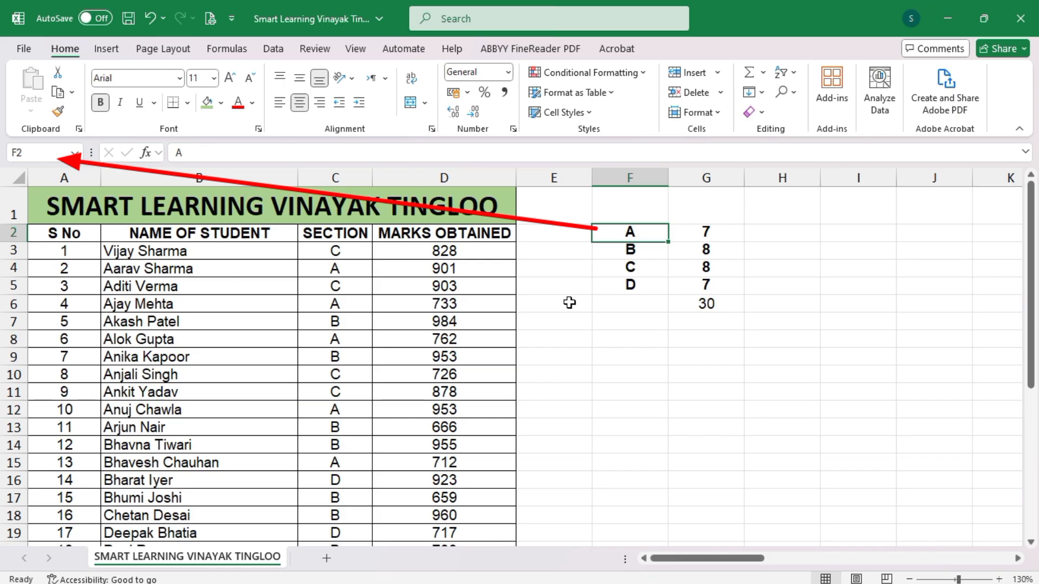
pyautogui.click(719, 250)
pyautogui.doubleClick(719, 250)
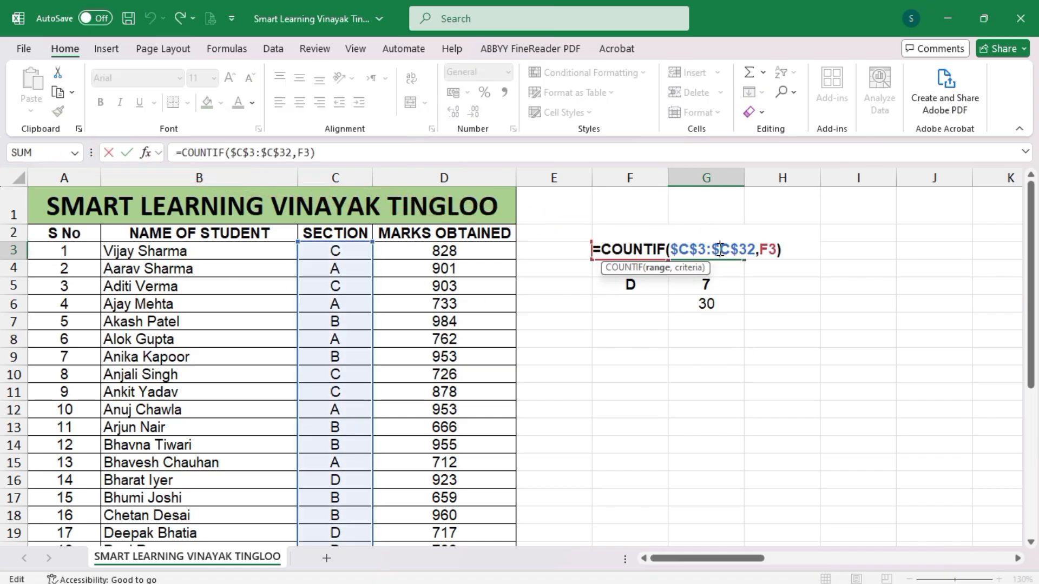
pyautogui.press('Return')
pyautogui.click(719, 281)
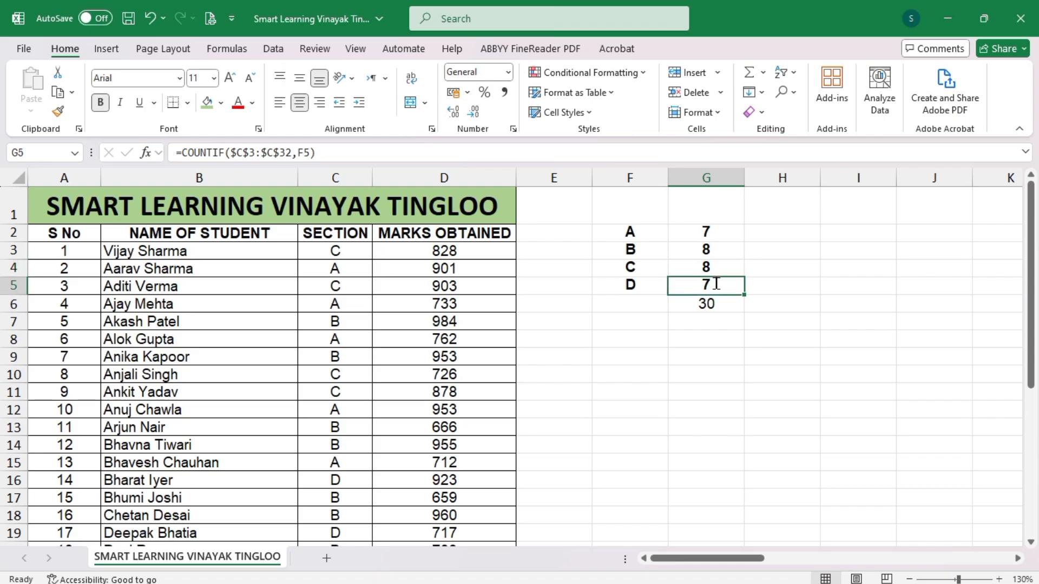
pyautogui.doubleClick(719, 283)
pyautogui.press('Return')
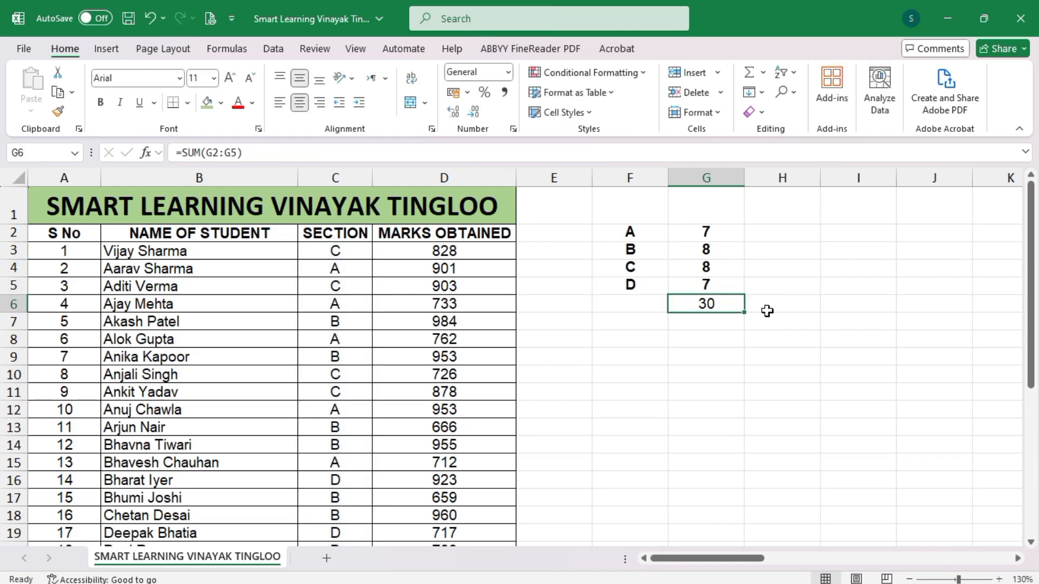
# Step: Enter the heading SUMMARY in cell F1 above the section counts
pyautogui.moveTo(657, 207); pyautogui.dragTo(691, 206)
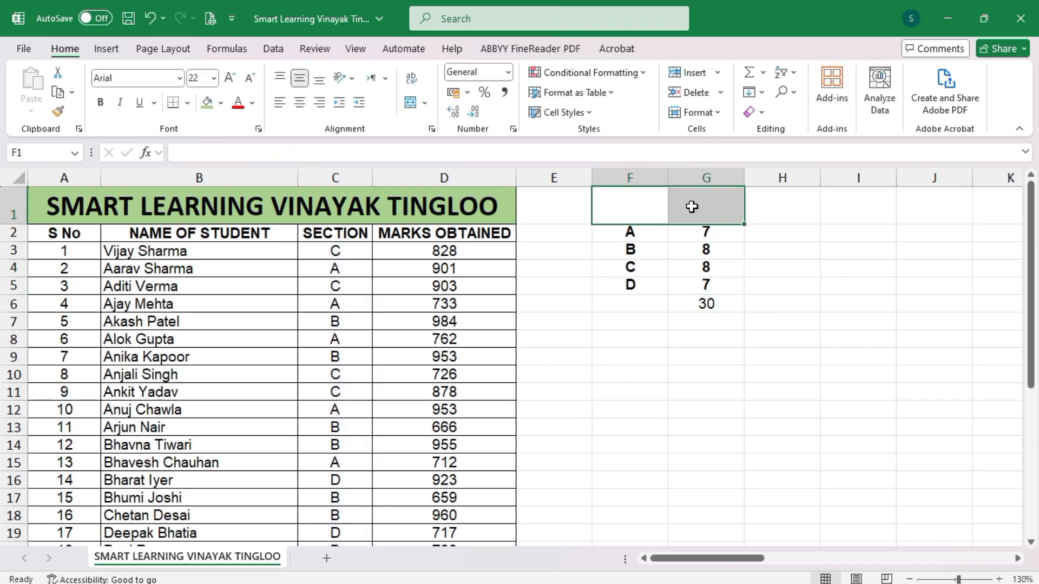
pyautogui.write('SUMMARY')
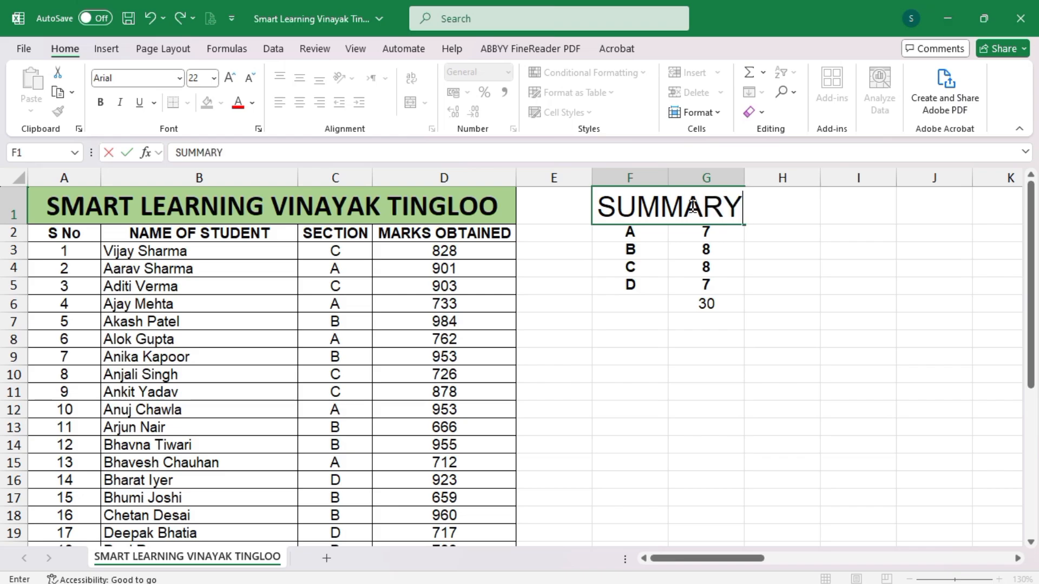
pyautogui.click(864, 344)
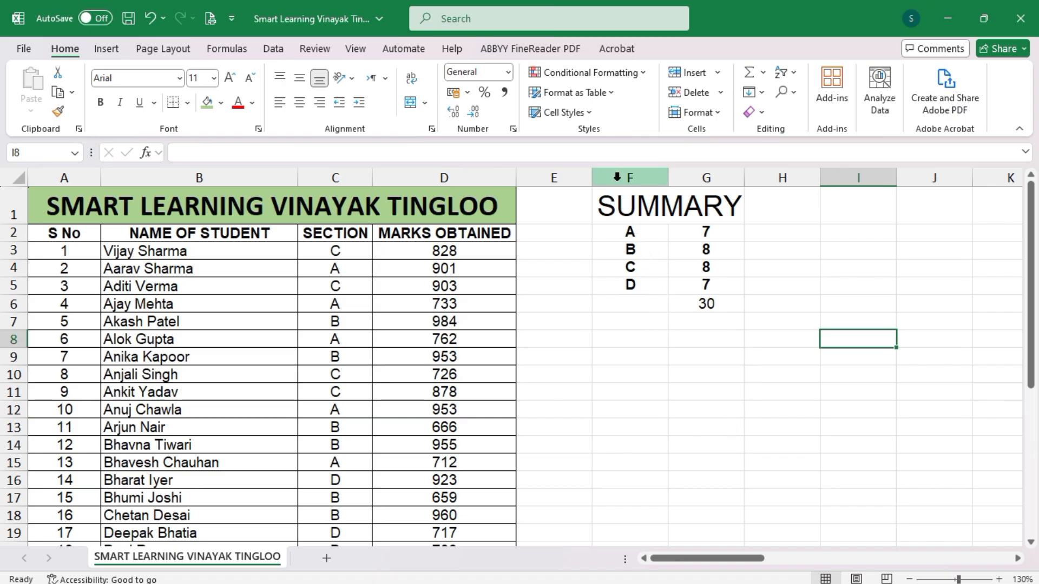
pyautogui.moveTo(611, 177); pyautogui.dragTo(709, 176)
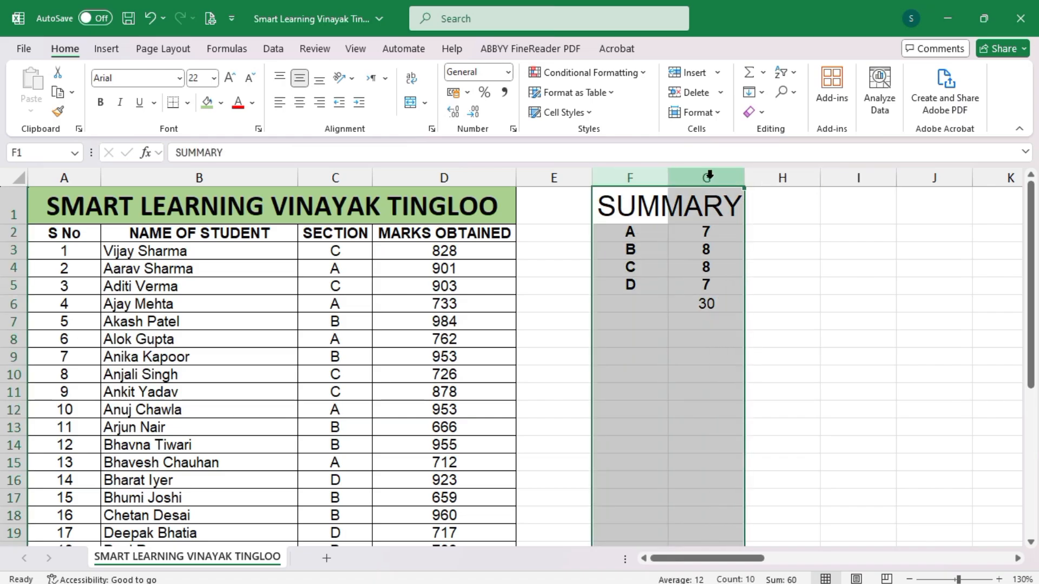
pyautogui.click(806, 341)
pyautogui.click(643, 357)
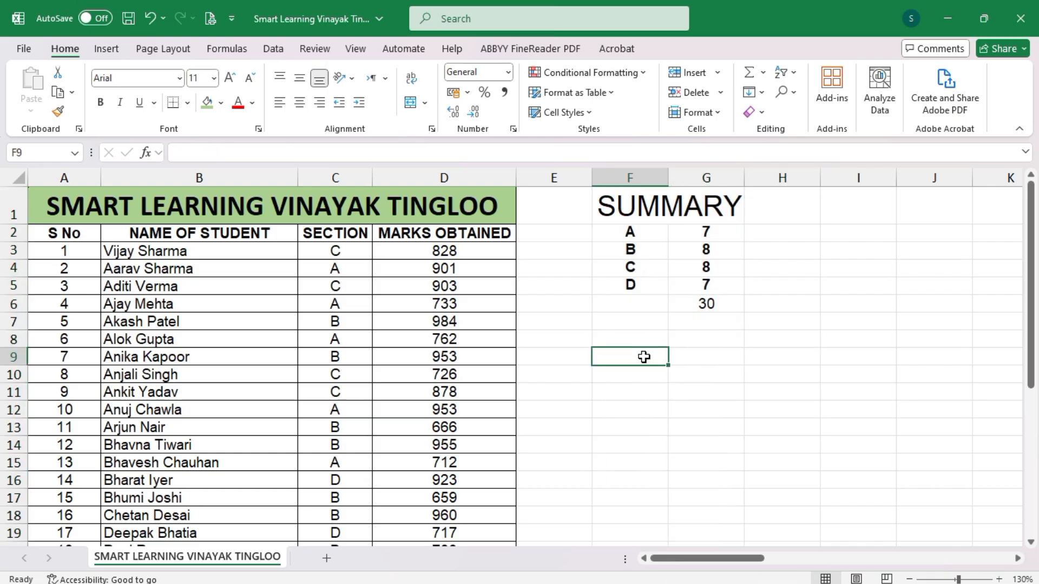
pyautogui.scroll(-6, 623, 372)
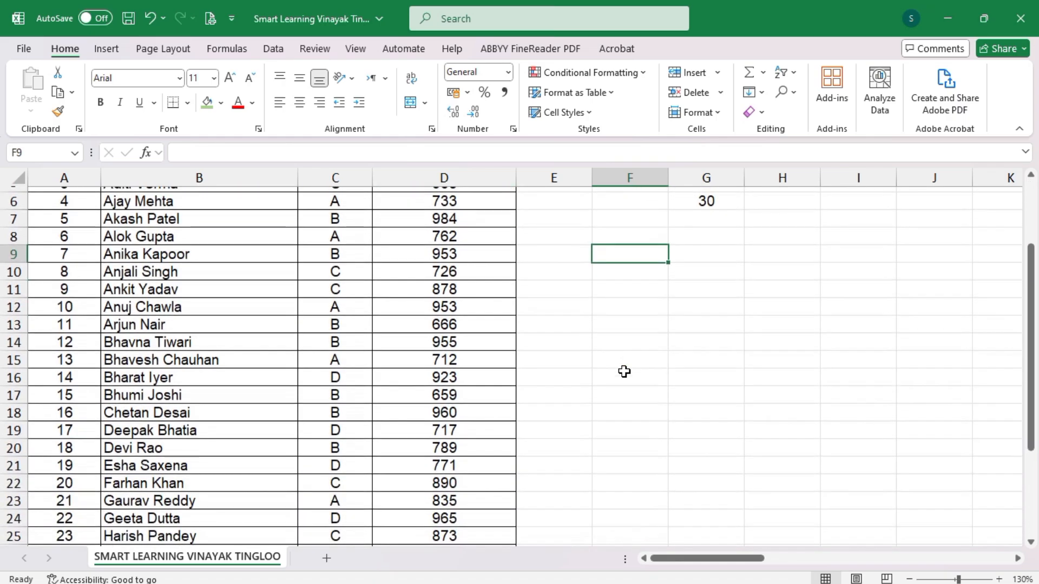
pyautogui.scroll(6, 624, 371)
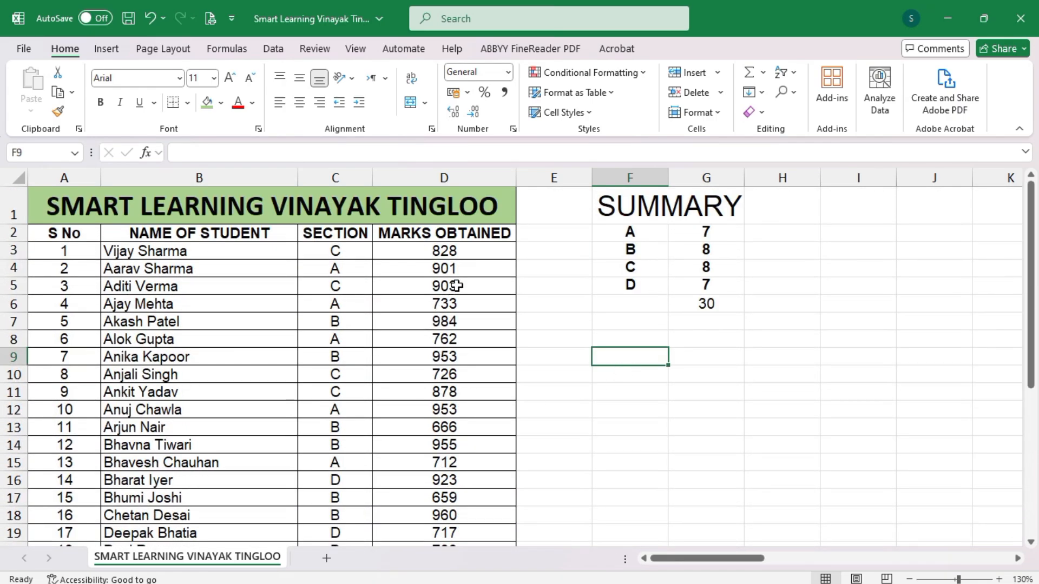
# Step: Enter =COUNTIF(D3:D32,">900") in F9 to count the students with marks above 900
pyautogui.scroll(-6, 457, 286)
pyautogui.scroll(6, 458, 286)
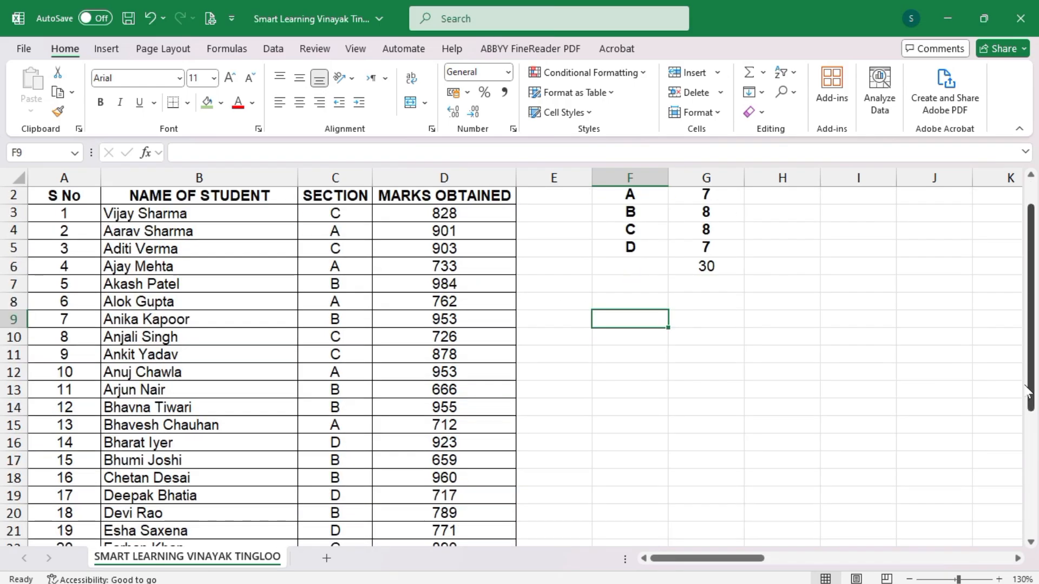
pyautogui.write('=')
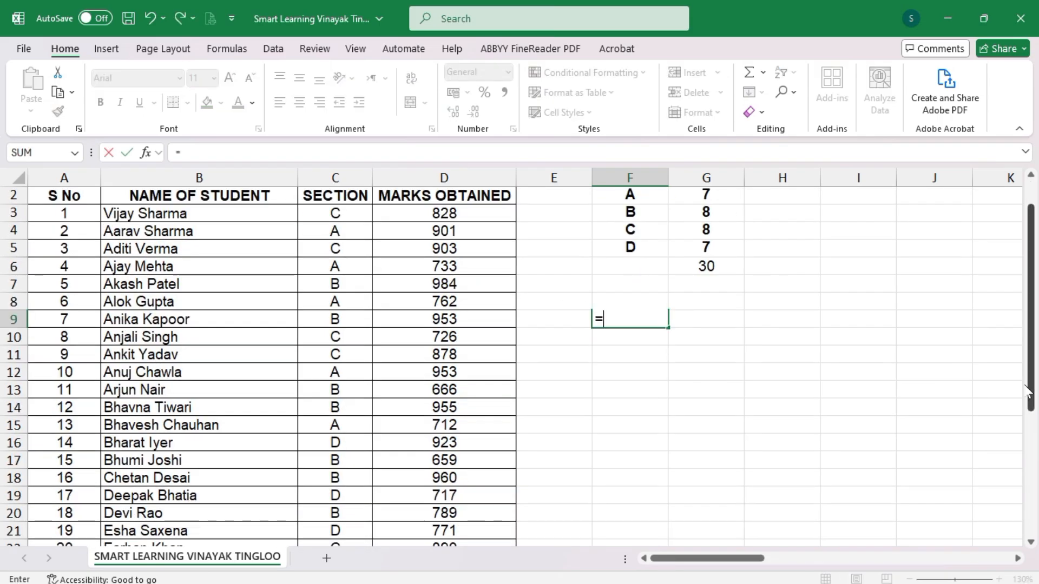
pyautogui.write('COUNTIF')
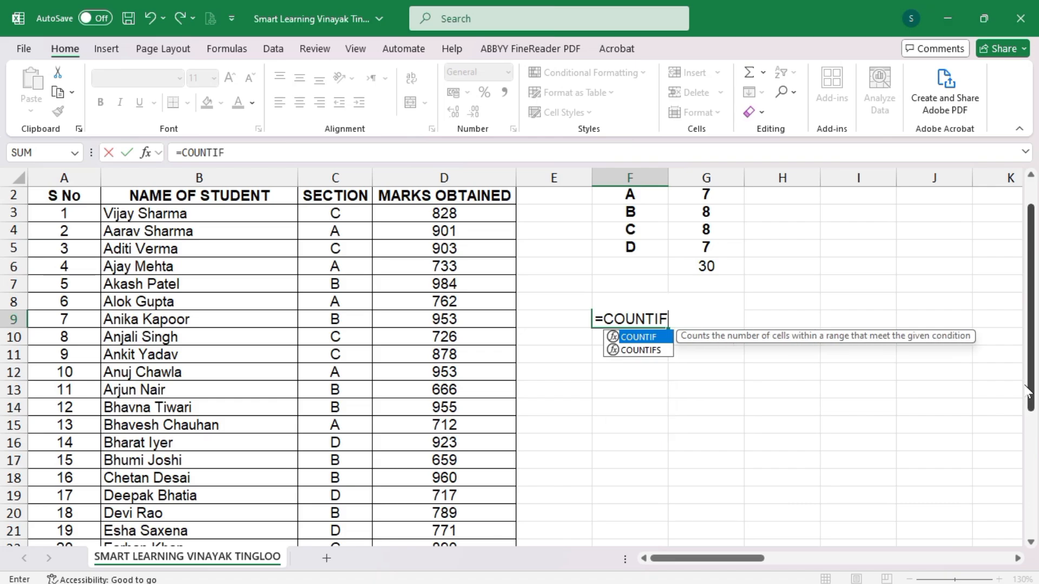
pyautogui.press('Tab')
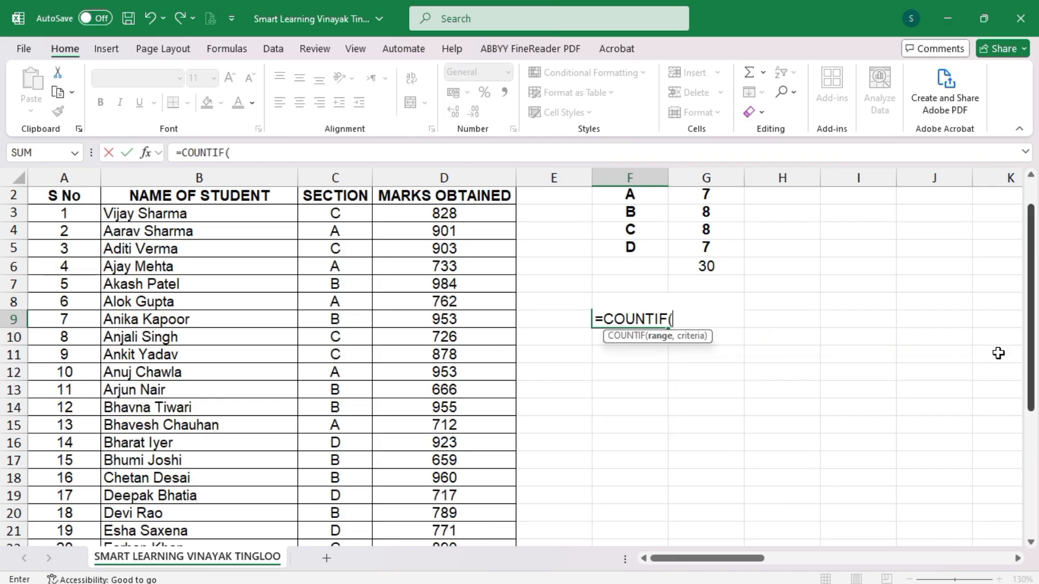
pyautogui.click(444, 213)
pyautogui.hotkey('ctrl', 'shift', 'Down')
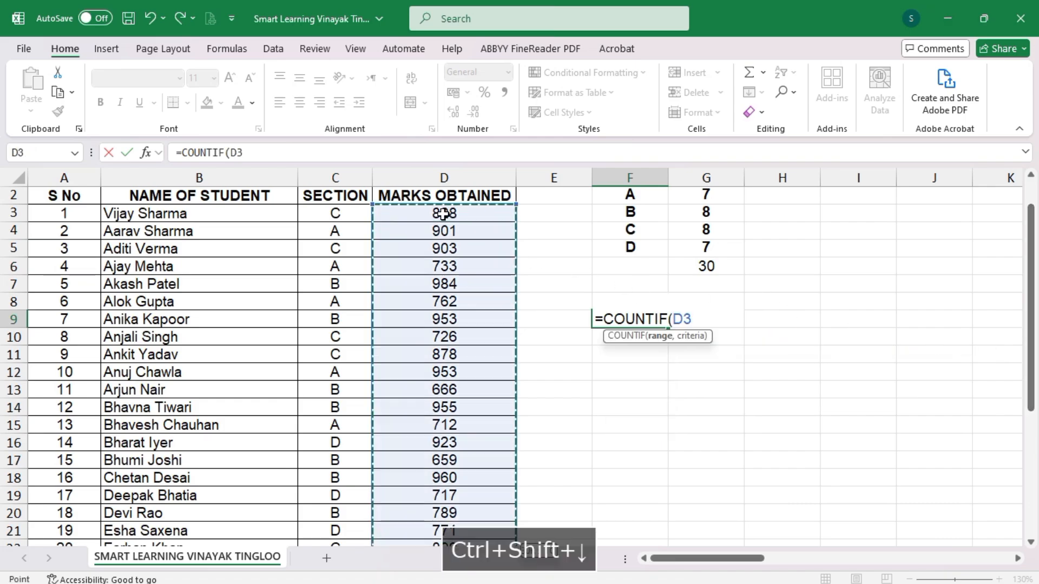
pyautogui.write(',')
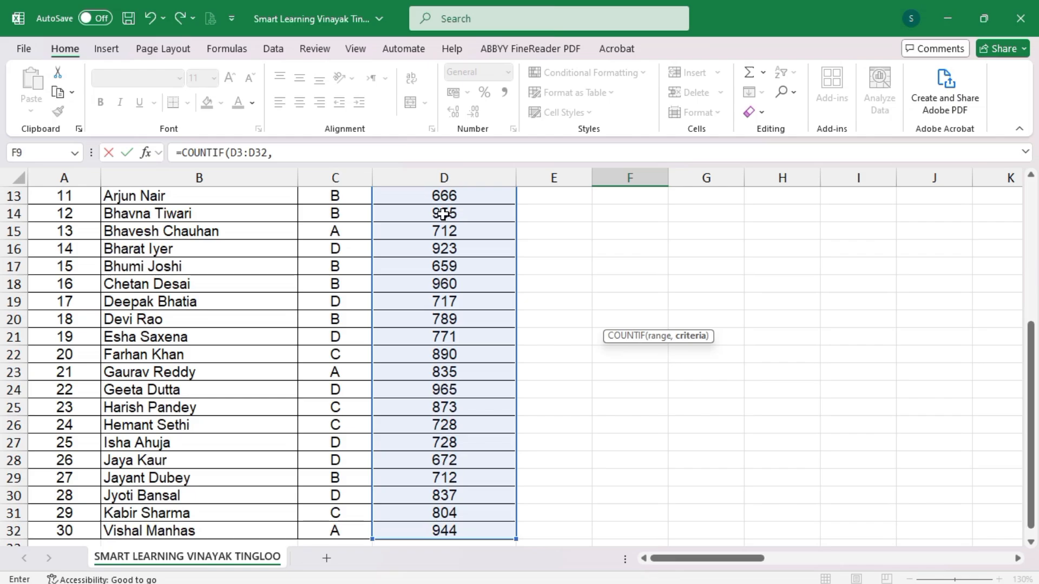
pyautogui.scroll(4, 826, 296)
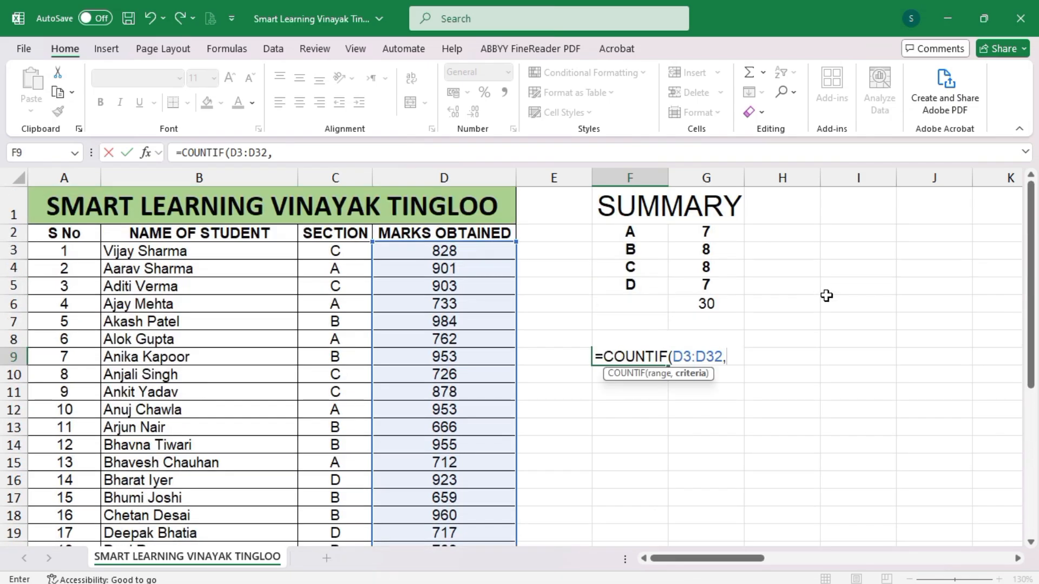
pyautogui.write('">900')
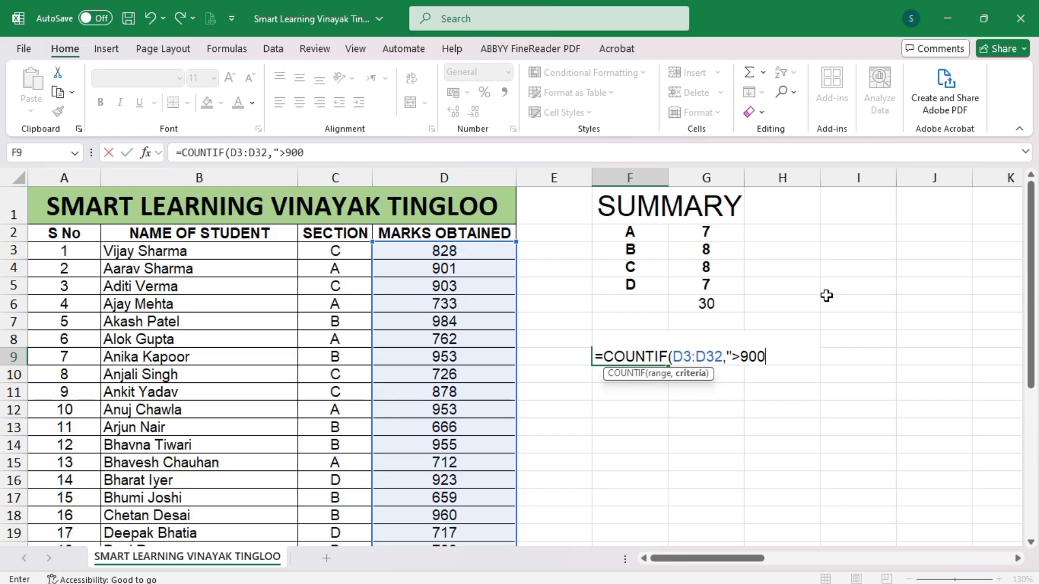
pyautogui.write('")')
pyautogui.press('Return')
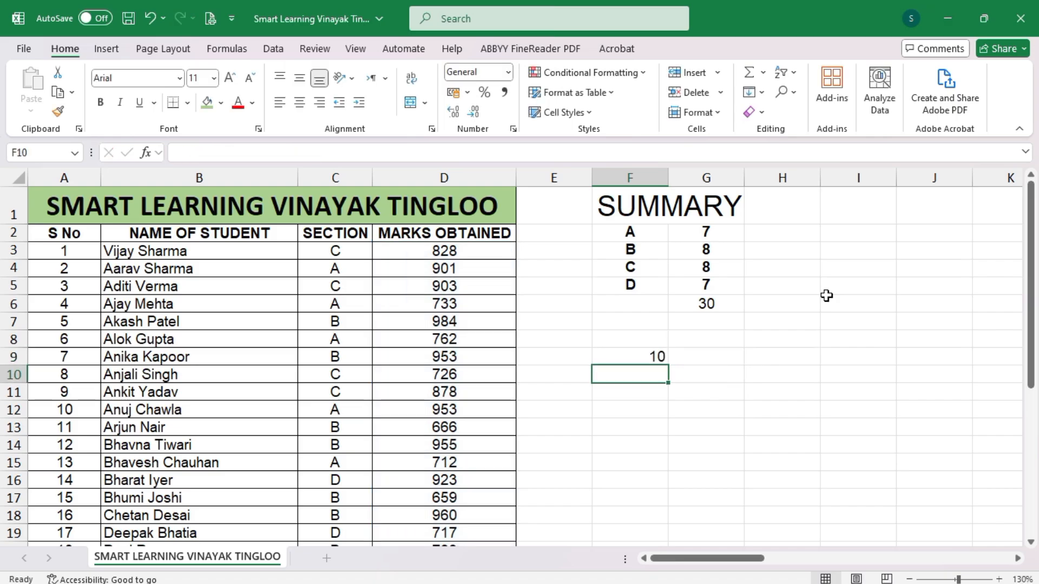
# Step: Add filters to header row 2 and filter MARKS OBTAINED to the values from 901 to 984
pyautogui.click(11, 232)
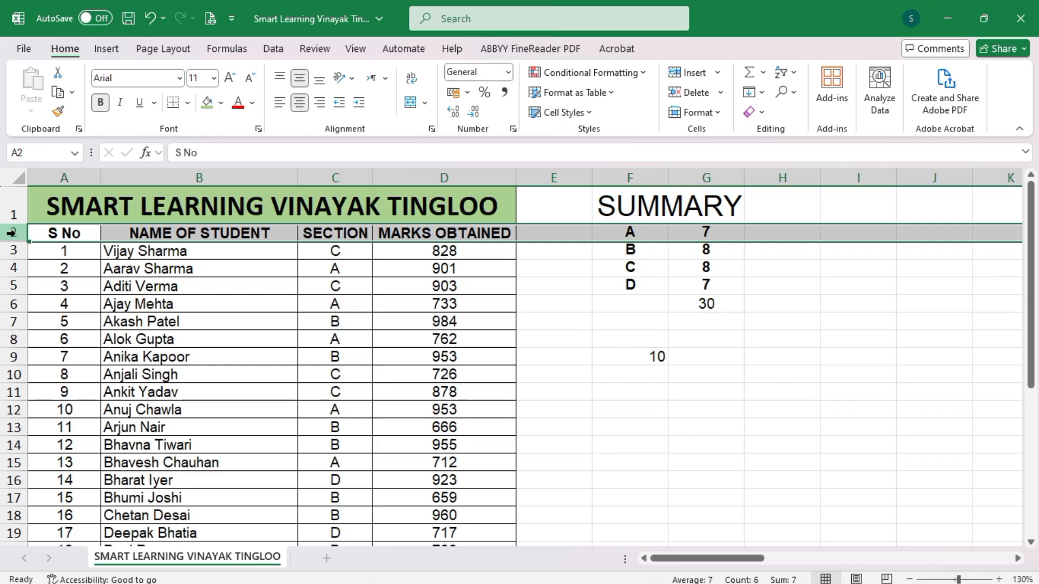
pyautogui.hotkey('ctrl', 'shift', 'l')
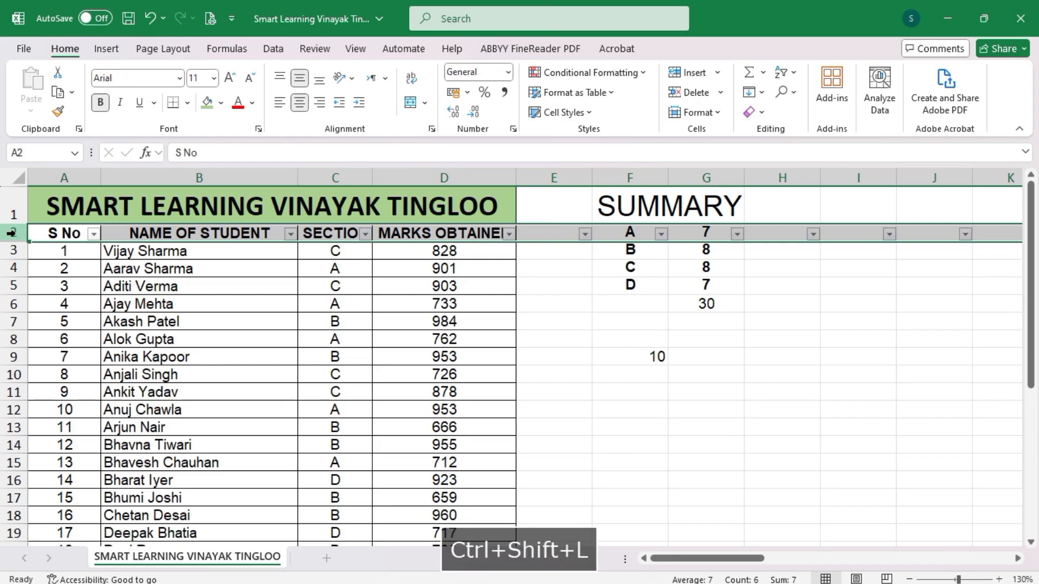
pyautogui.click(509, 233)
pyautogui.click(379, 422)
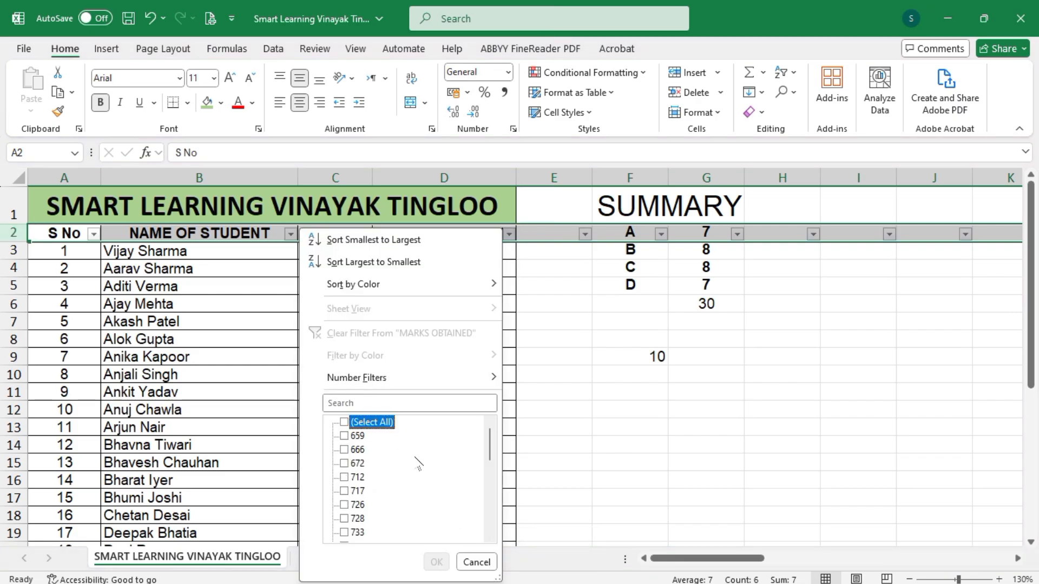
pyautogui.scroll(-10, 415, 458)
pyautogui.click(355, 532)
pyautogui.click(357, 518)
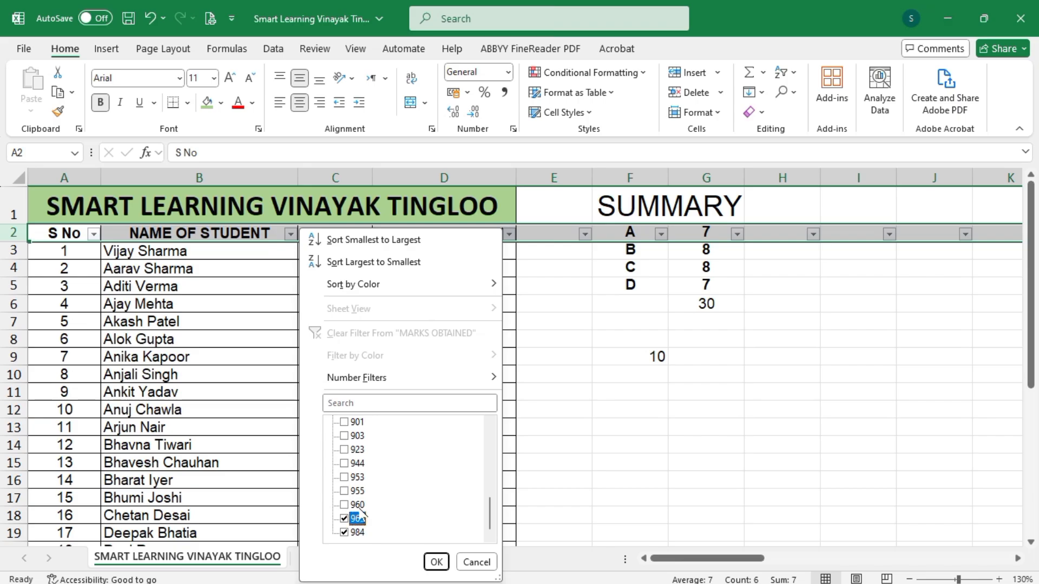
pyautogui.click(359, 505)
pyautogui.click(361, 491)
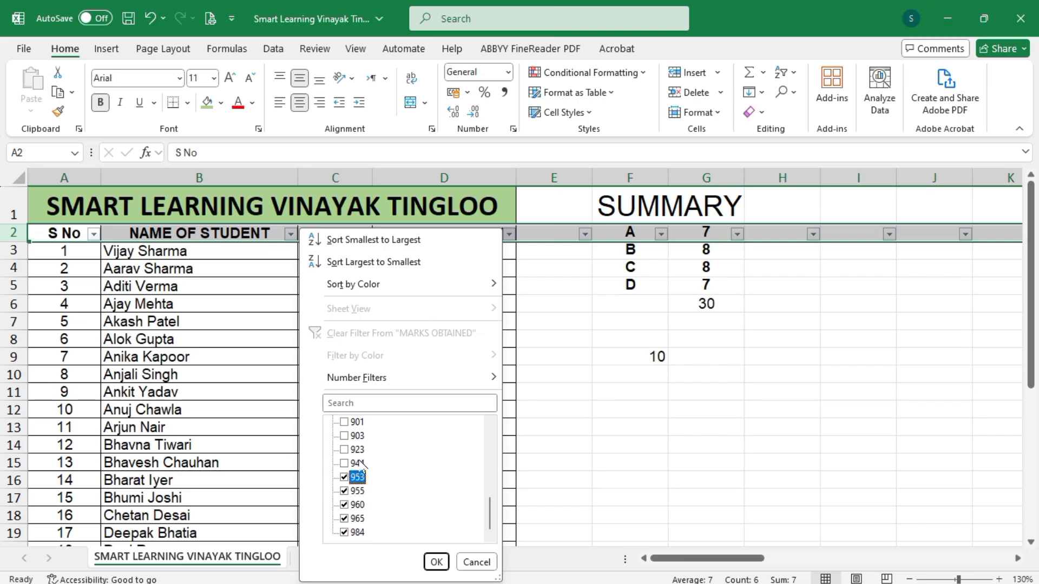
pyautogui.click(360, 436)
pyautogui.click(358, 423)
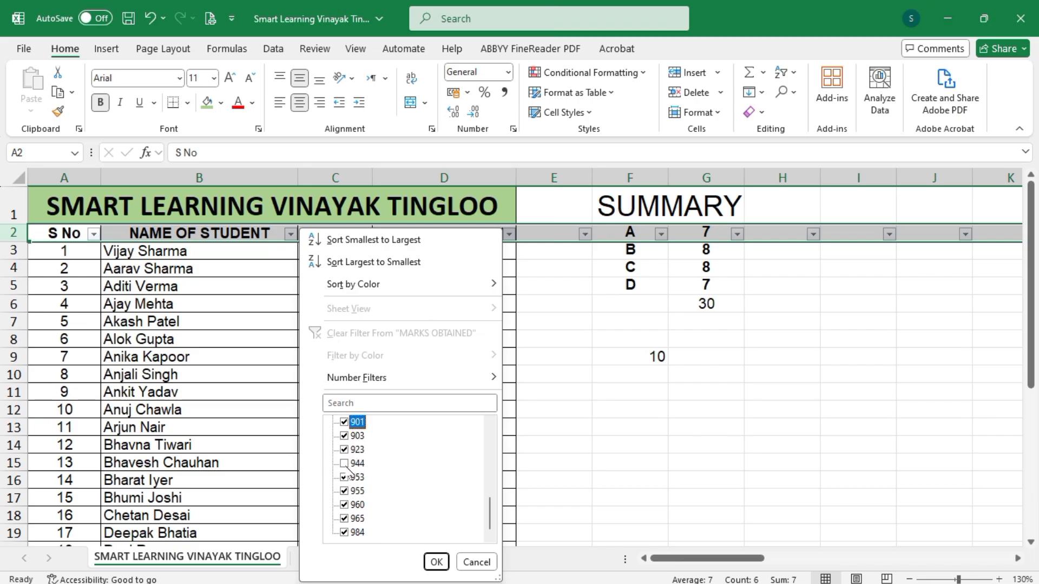
pyautogui.click(359, 463)
pyautogui.click(435, 561)
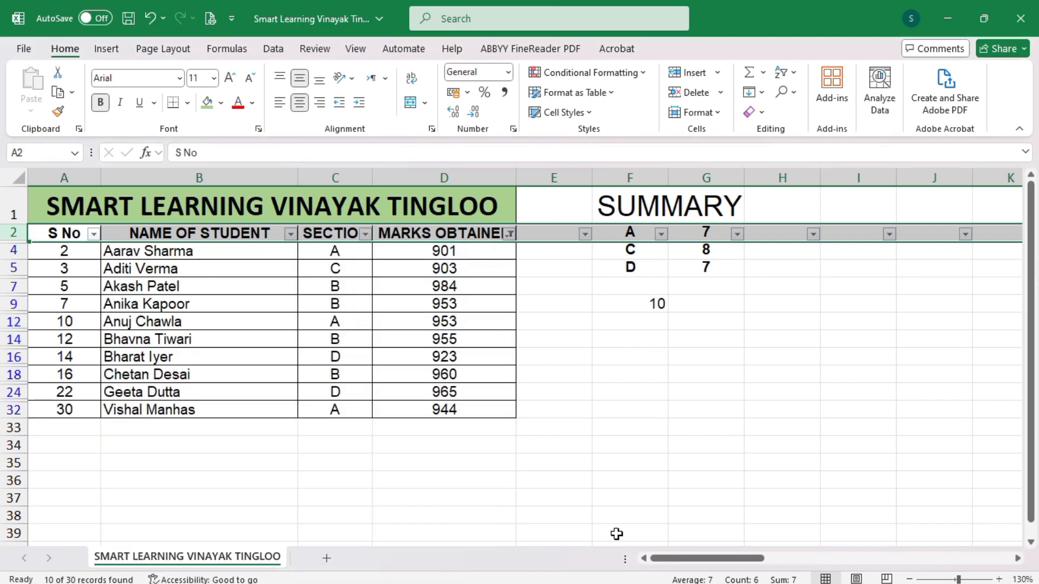
# Step: Check the number of filtered entries in the SECTION column, and remove the filters from row 2
pyautogui.click(364, 254)
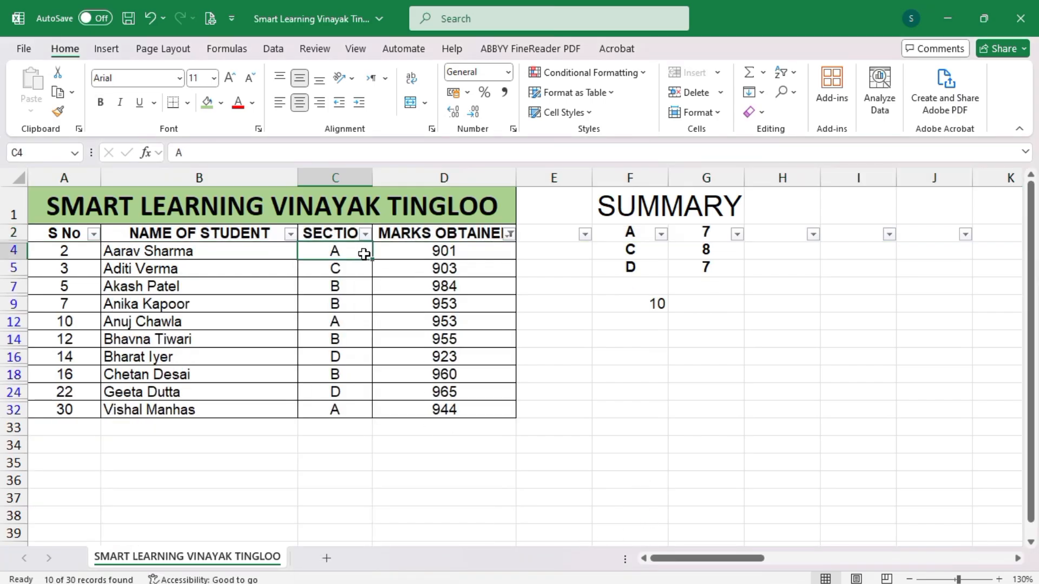
pyautogui.hotkey('ctrl', 'shift', 'Down')
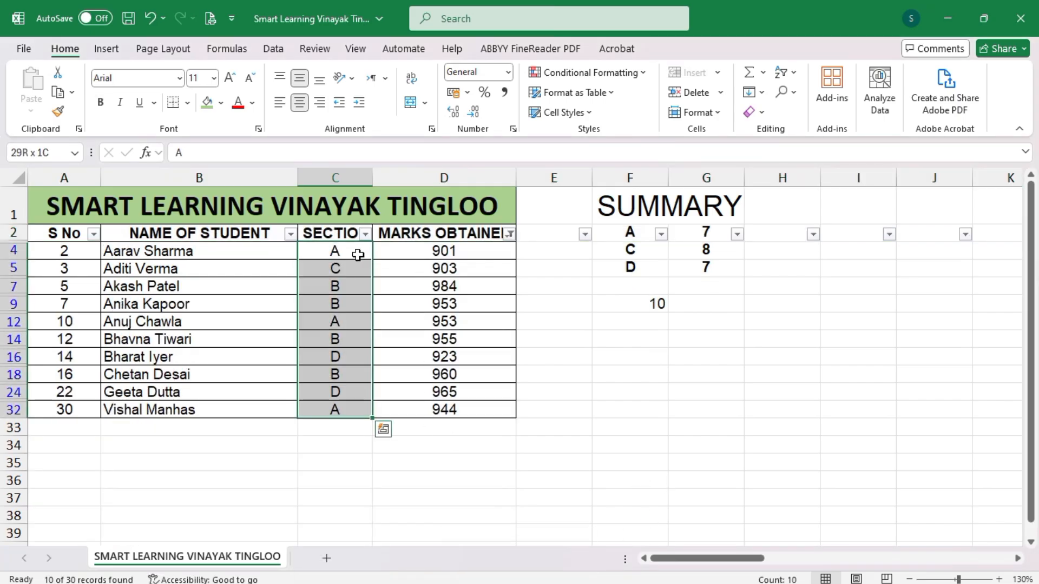
pyautogui.click(14, 232)
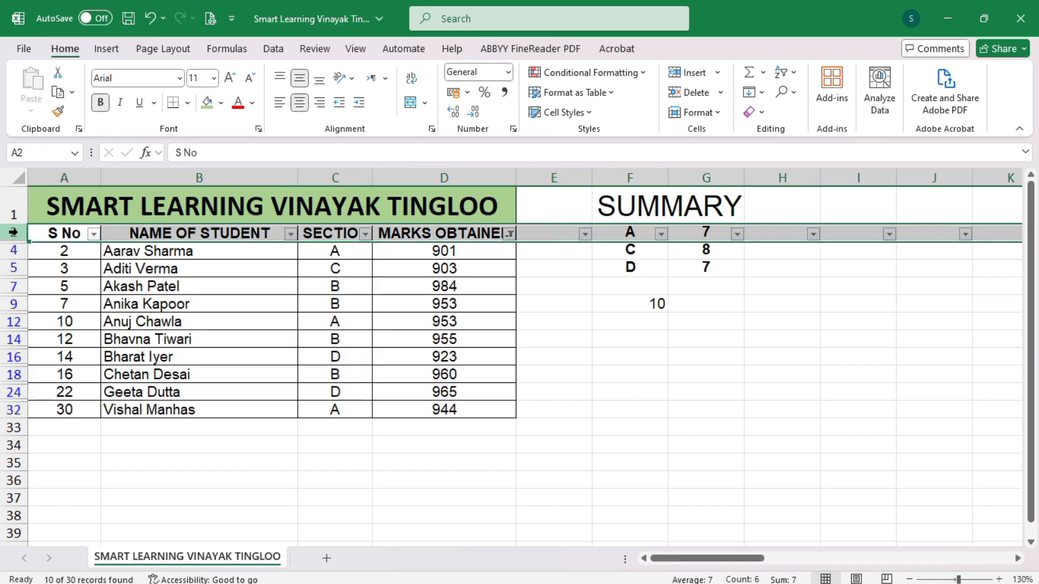
pyautogui.hotkey('ctrl', 'shift', 'l')
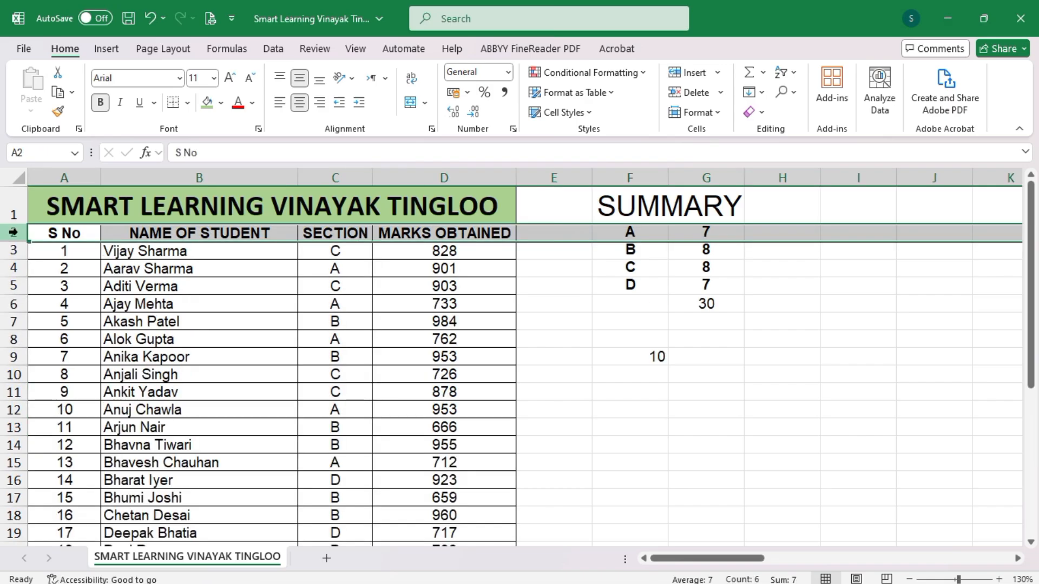
pyautogui.click(355, 322)
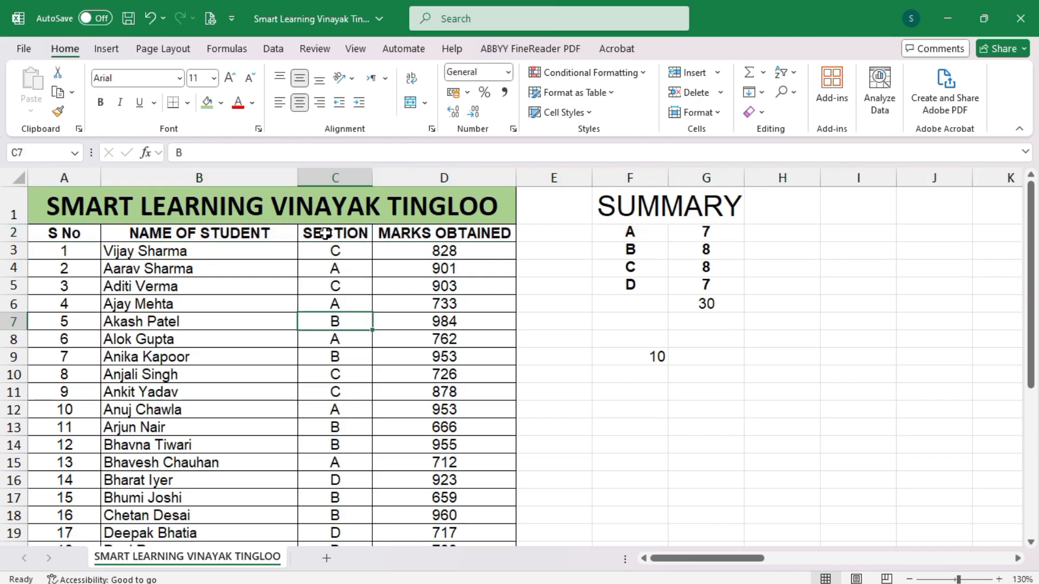
# Step: Delete the summary columns F to H
pyautogui.moveTo(626, 177); pyautogui.dragTo(795, 176)
pyautogui.hotkey('ctrl', '-')
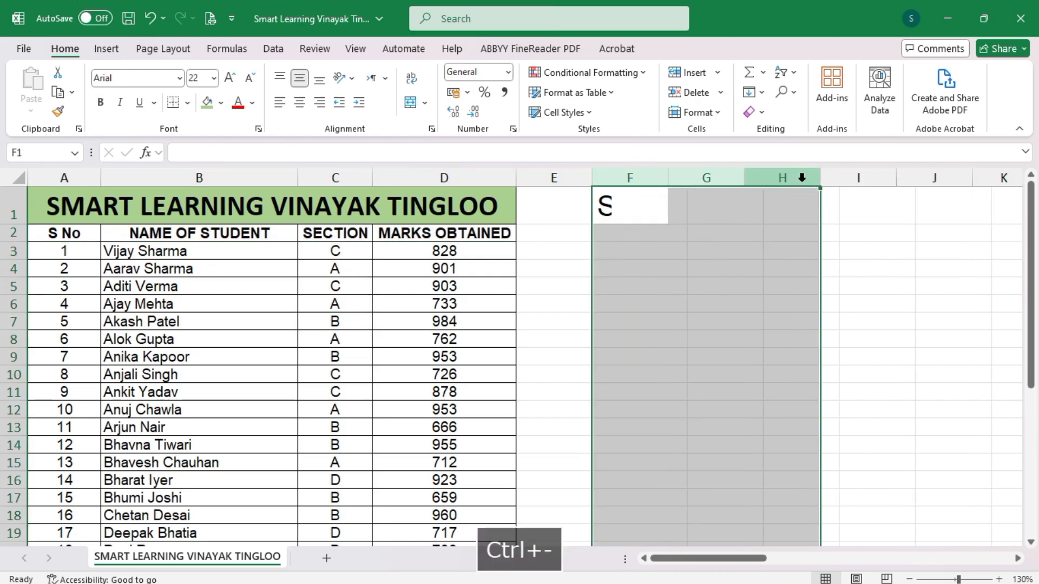
pyautogui.click(781, 265)
# Step: Clear the section and marks data with their headings from C2:D32, and save the workbook
pyautogui.click(336, 232)
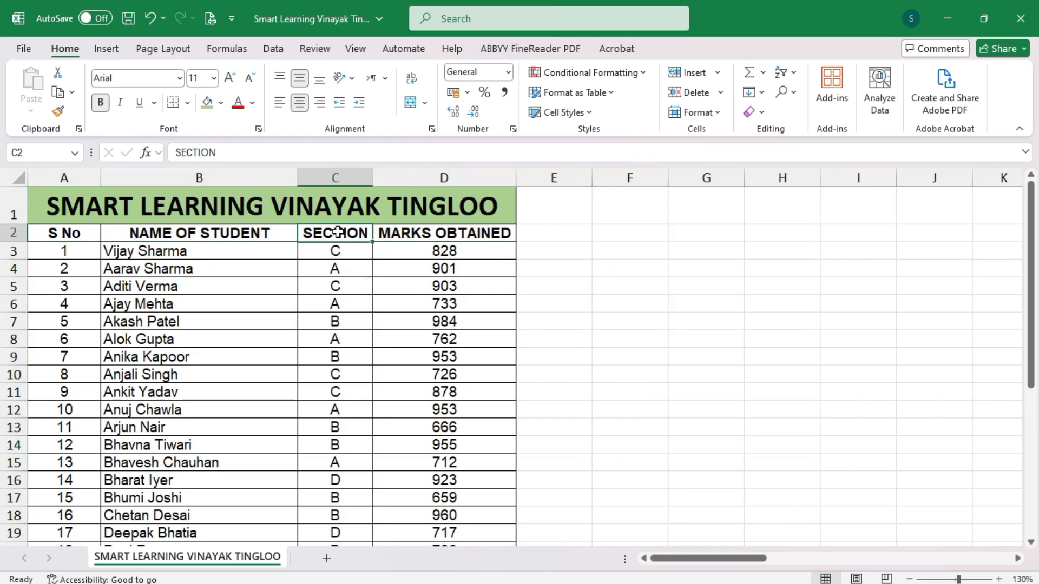
pyautogui.hotkey('ctrl', 'shift', 'Right')
pyautogui.hotkey('ctrl', 'shift', 'Down')
pyautogui.scroll(4, 338, 232)
pyautogui.press('Delete')
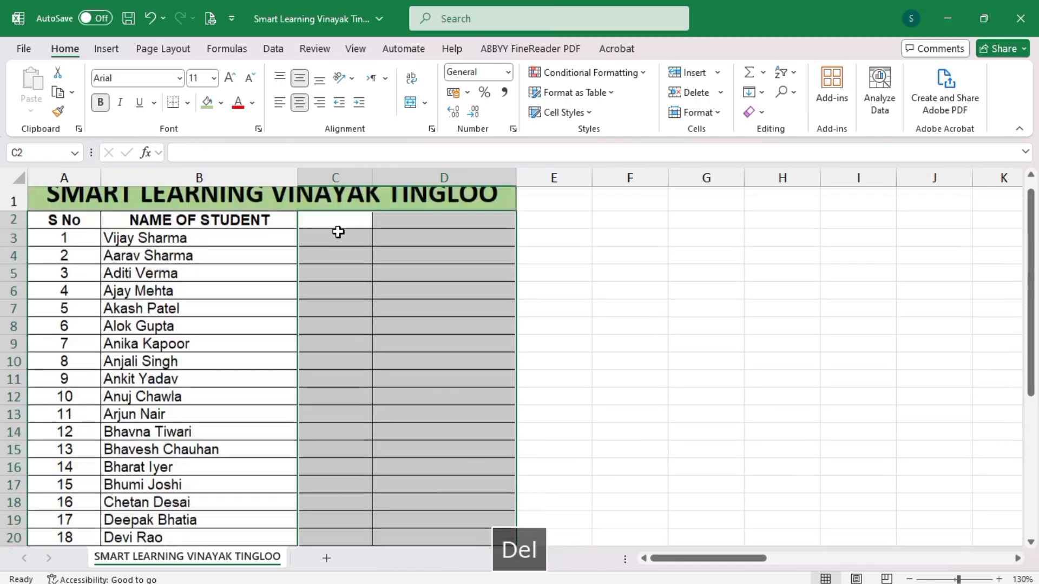
pyautogui.click(684, 354)
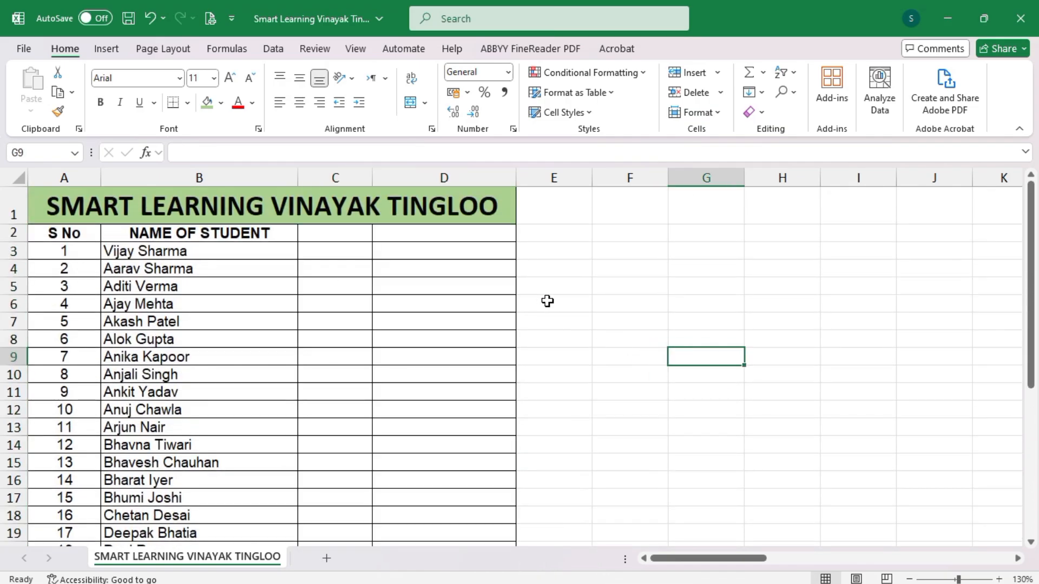
pyautogui.hotkey('ctrl', 's')
# Step: Unmerge the title cell across columns A to D in row 1
pyautogui.click(476, 241)
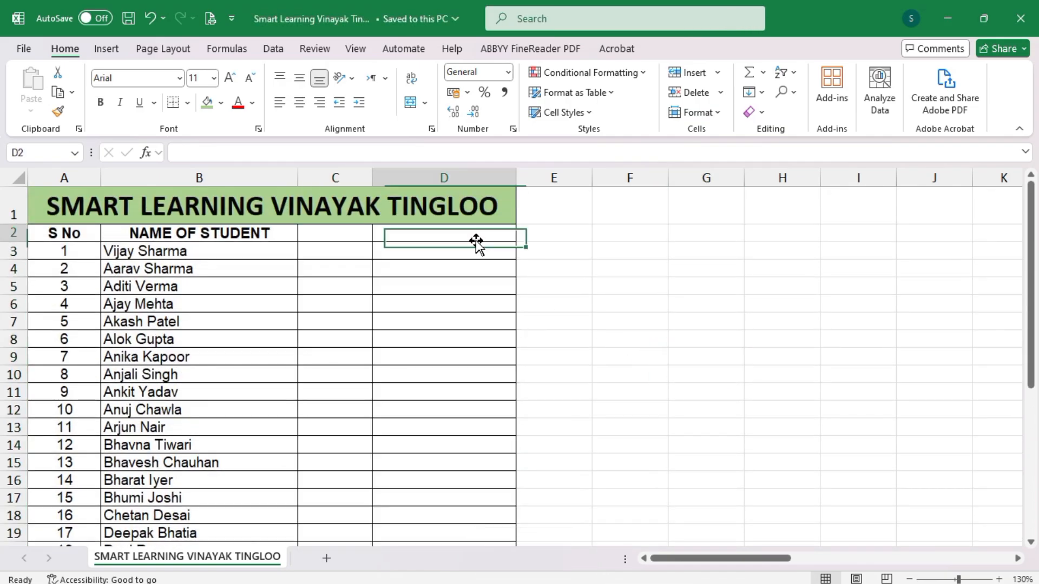
pyautogui.click(334, 232)
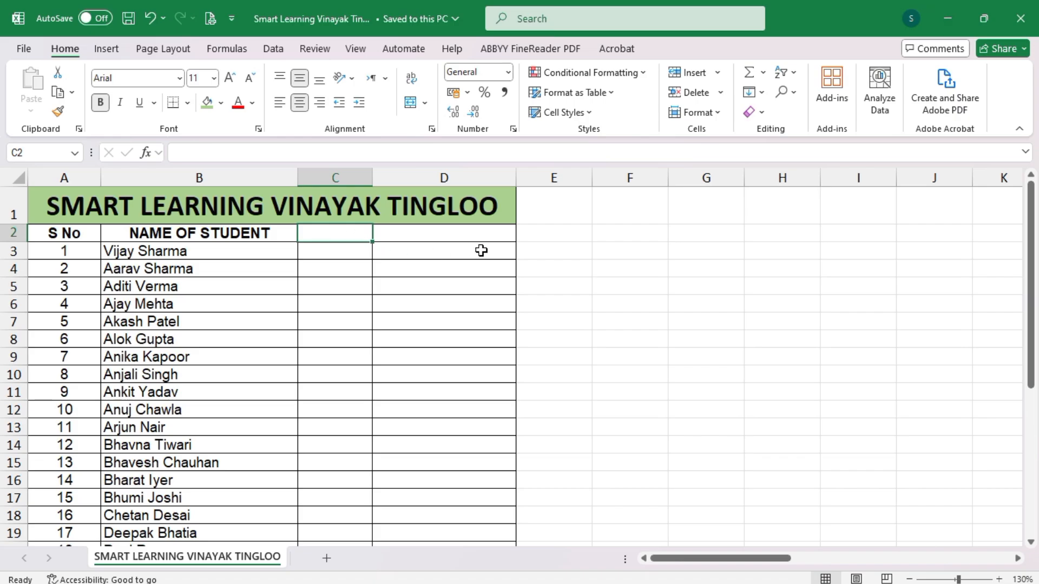
pyautogui.click(457, 197)
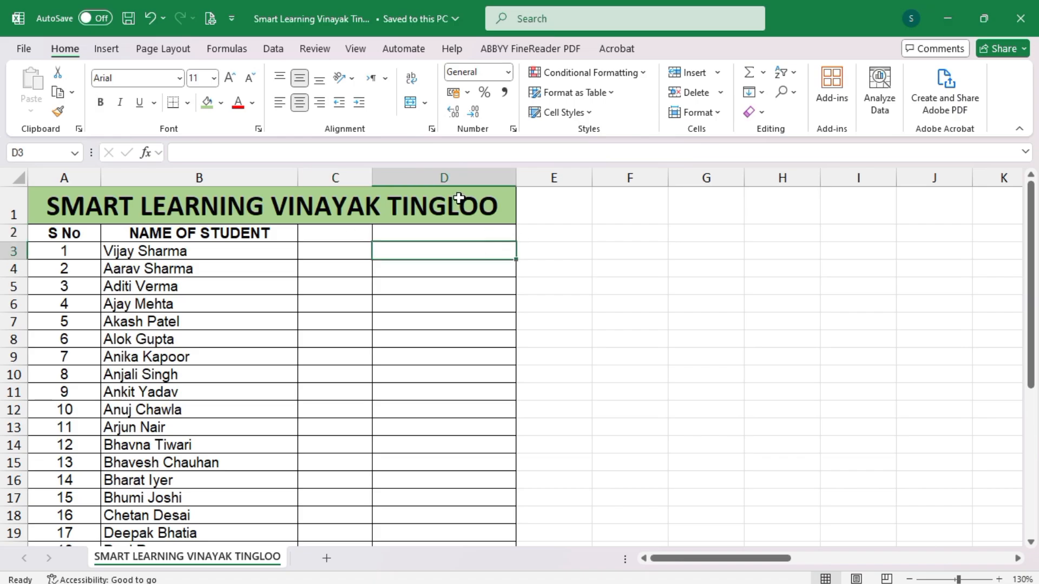
pyautogui.click(414, 104)
pyautogui.click(617, 331)
# Step: Enter the formula =CHOOSE(RANDBETWEEN(1,2),"P","A") in C3 to generate a random attendance mark for the first student
pyautogui.click(340, 254)
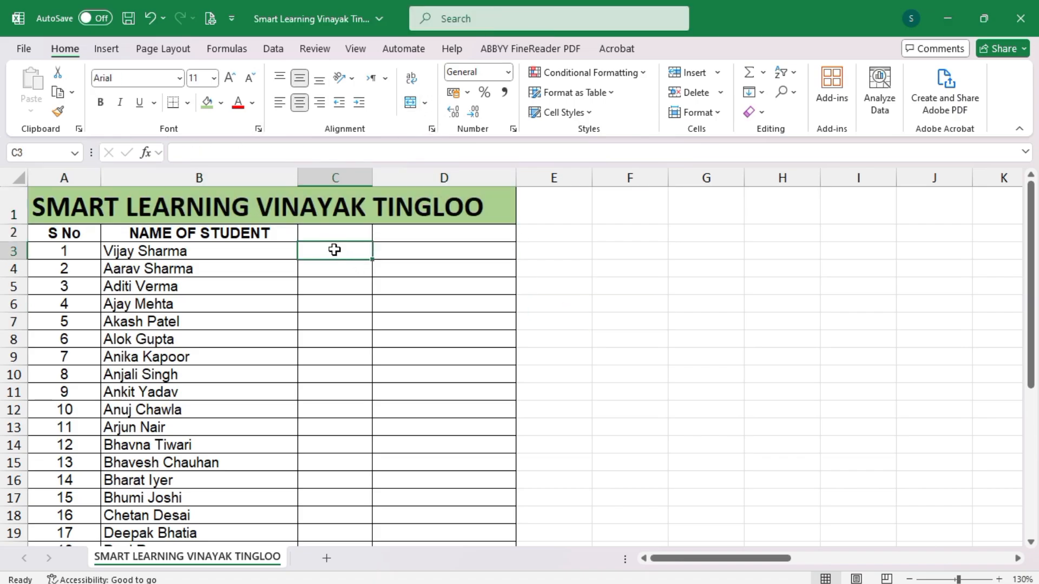
pyautogui.write('=CHOOSE')
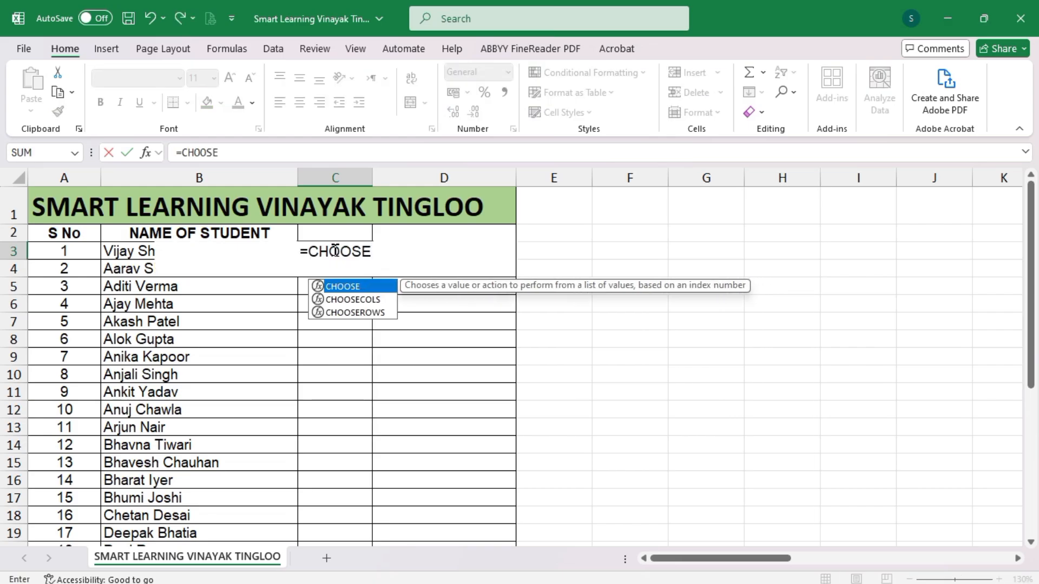
pyautogui.press('Tab')
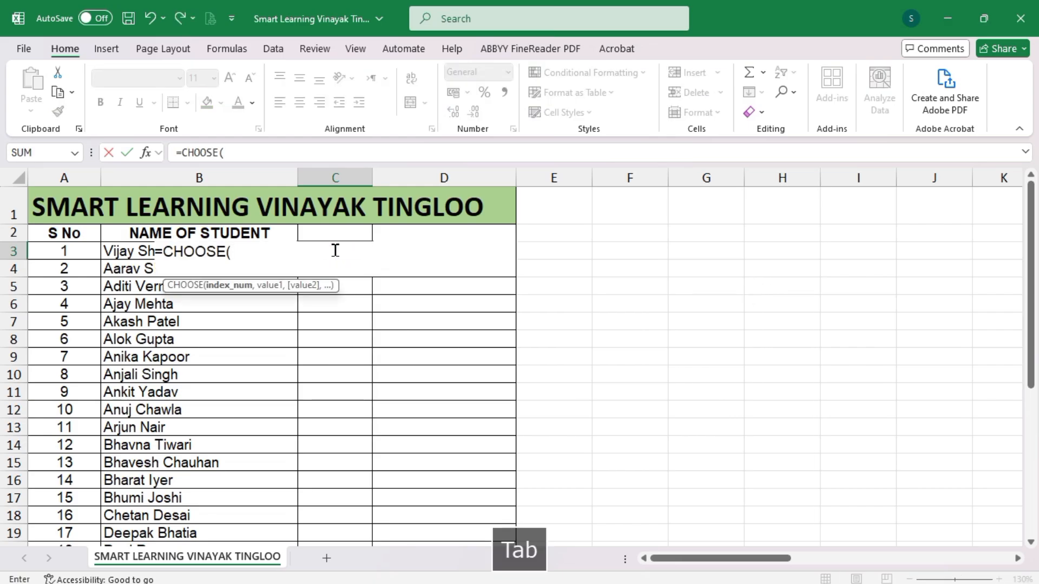
pyautogui.write('RANDB')
pyautogui.press('Tab')
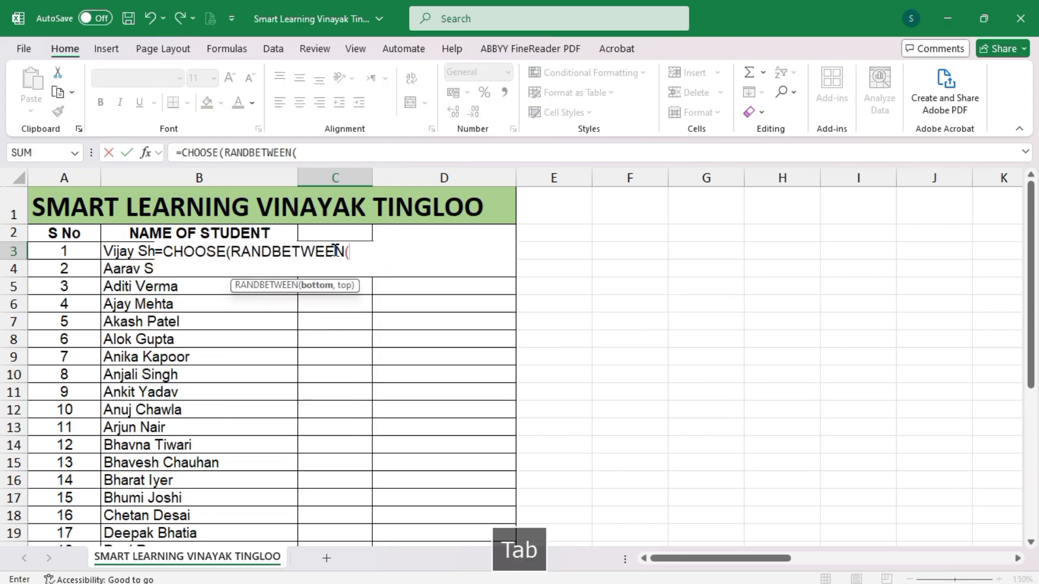
pyautogui.write('1,2')
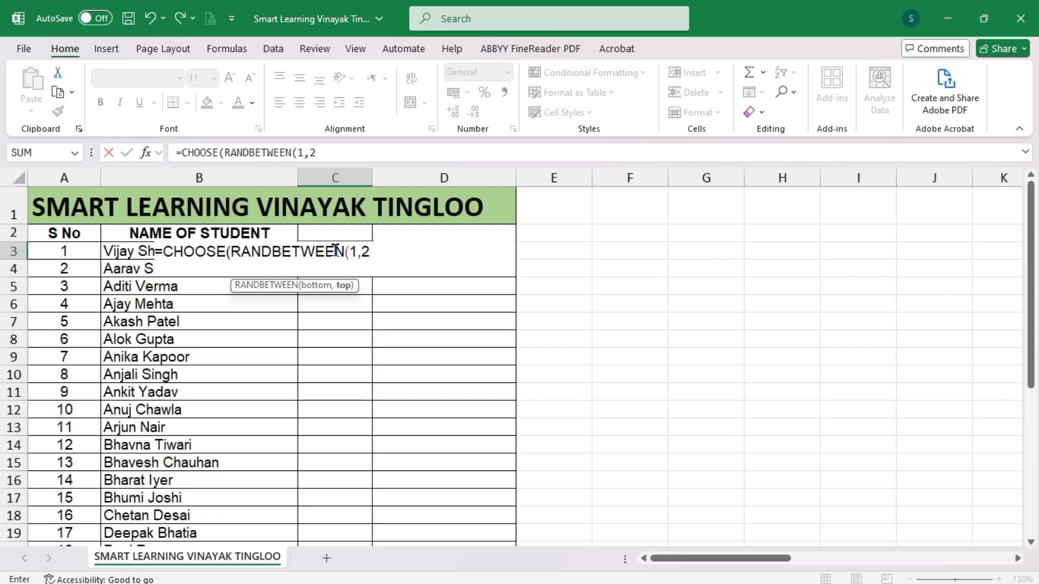
pyautogui.write('),"P')
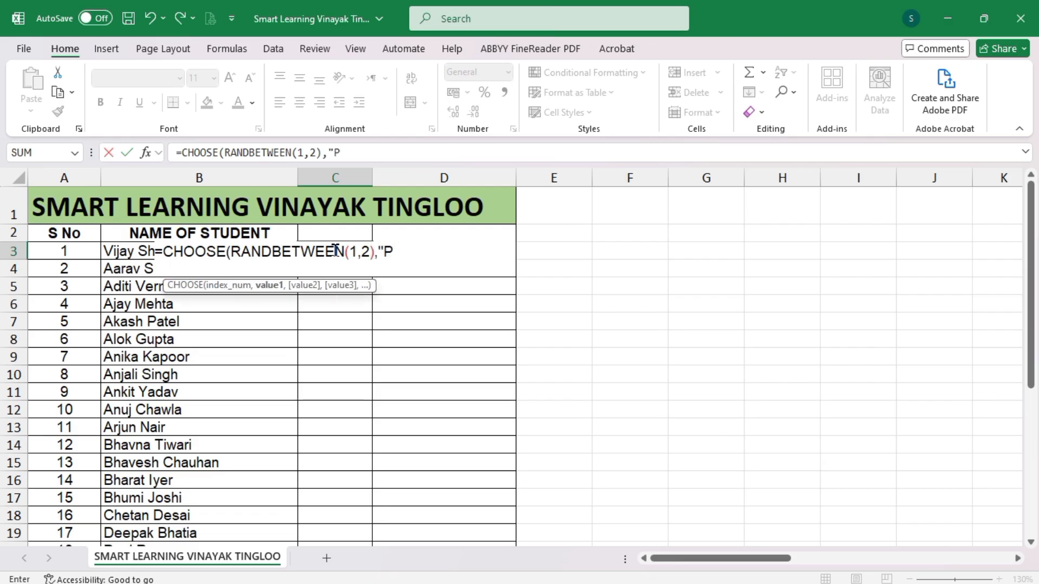
pyautogui.write('","')
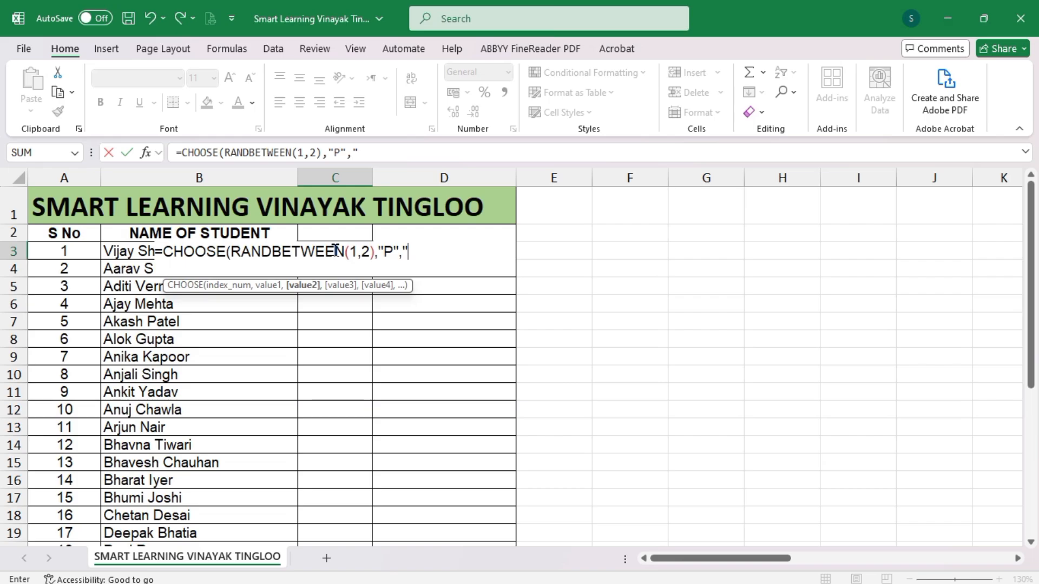
pyautogui.write('A")')
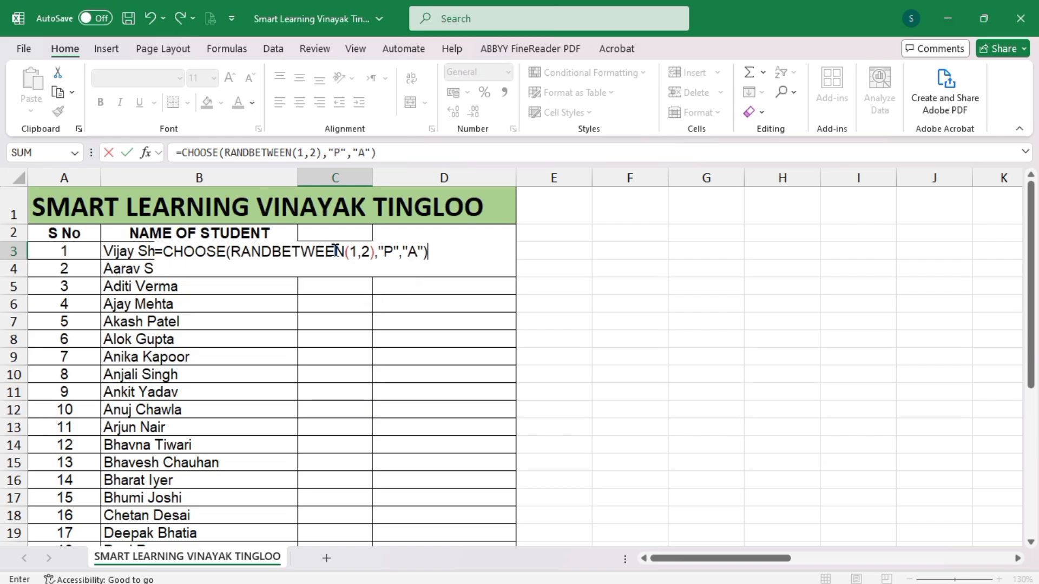
pyautogui.press('Return')
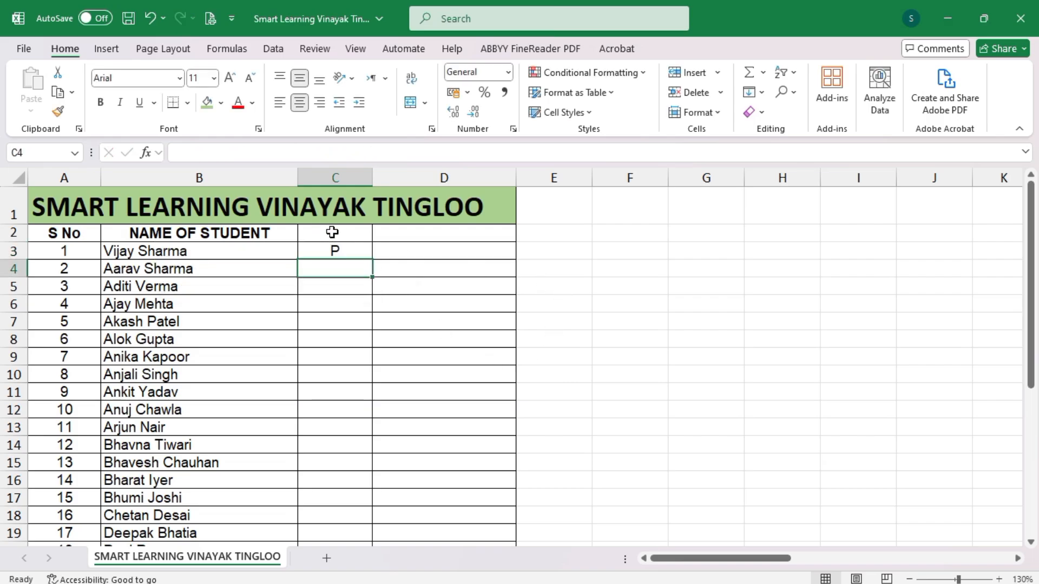
# Step: Number the heading cells C2:I2 from 1 to 7 by entering 1 and 2 and extending the series
pyautogui.click(336, 230)
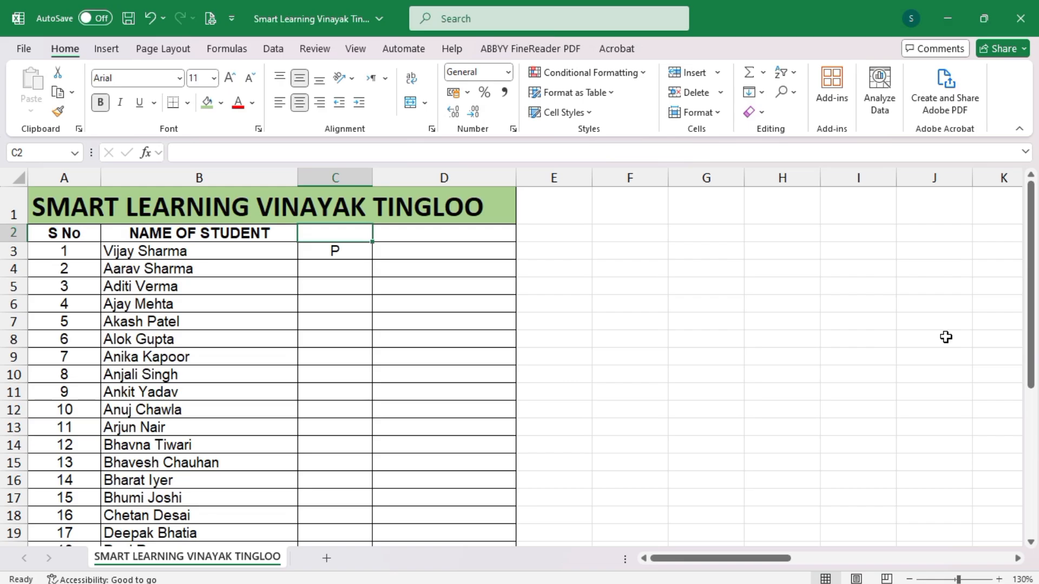
pyautogui.write('1')
pyautogui.press('Tab')
pyautogui.write('2')
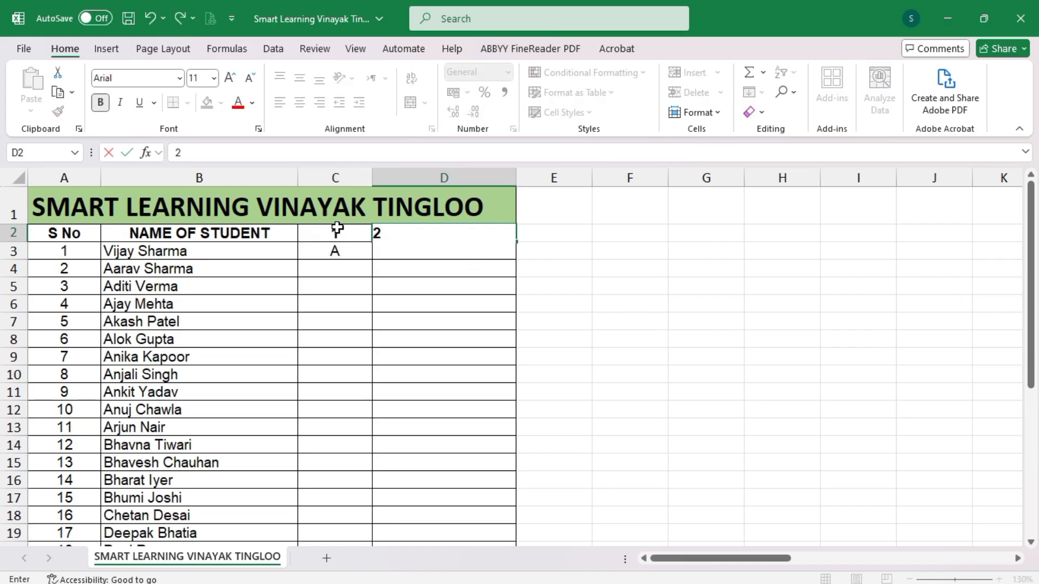
pyautogui.moveTo(338, 229); pyautogui.dragTo(383, 228)
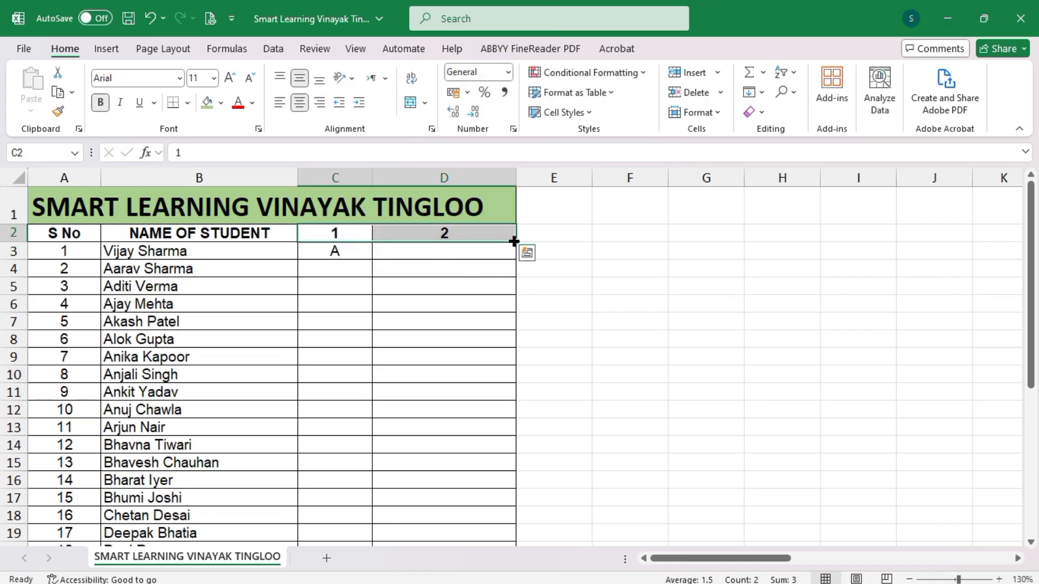
pyautogui.moveTo(518, 242); pyautogui.dragTo(863, 238)
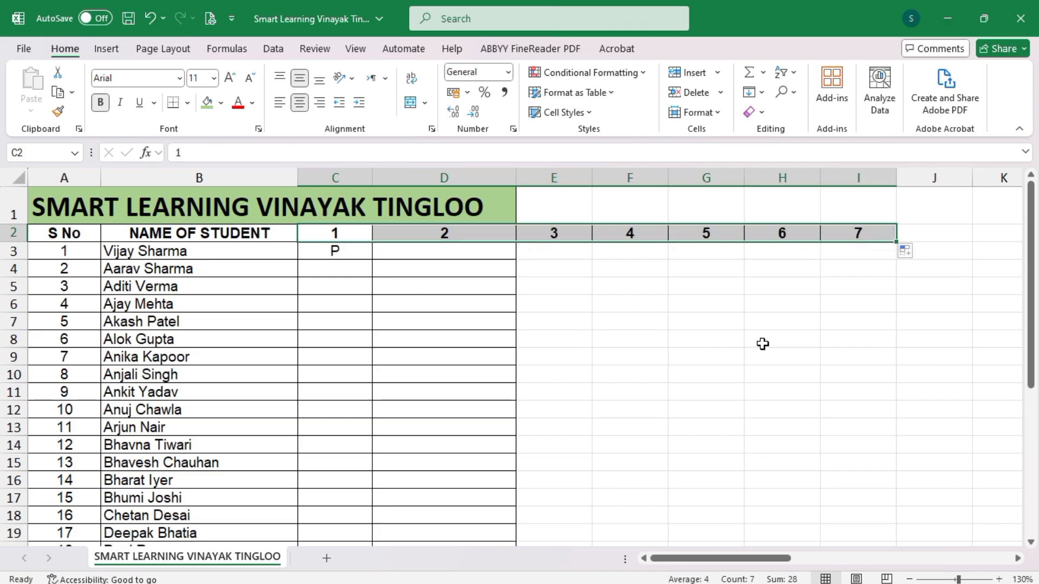
# Step: Copy the random attendance formula from C3 across to column I and down through all student rows
pyautogui.click(336, 249)
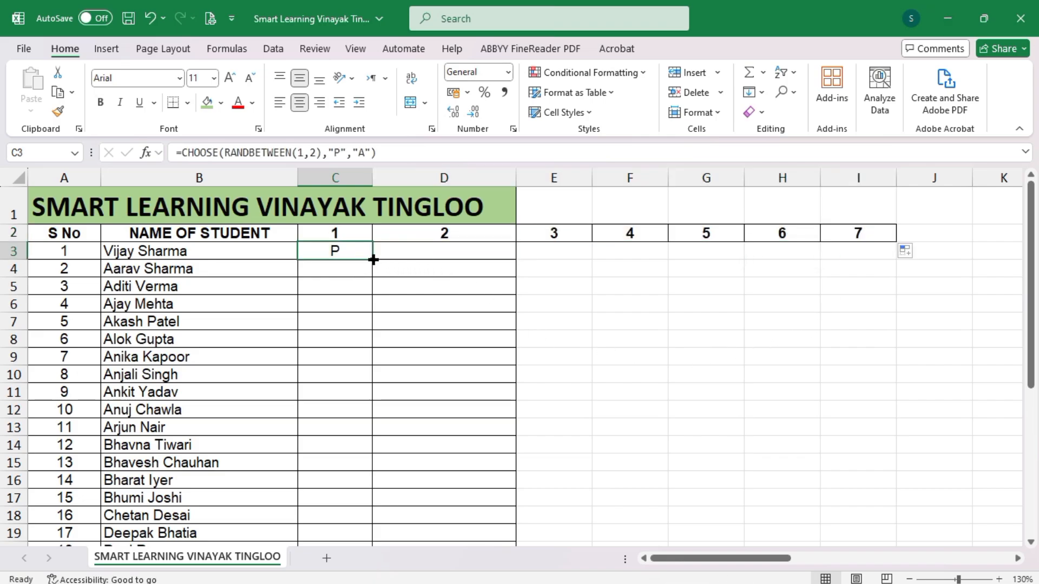
pyautogui.moveTo(372, 261); pyautogui.dragTo(864, 261)
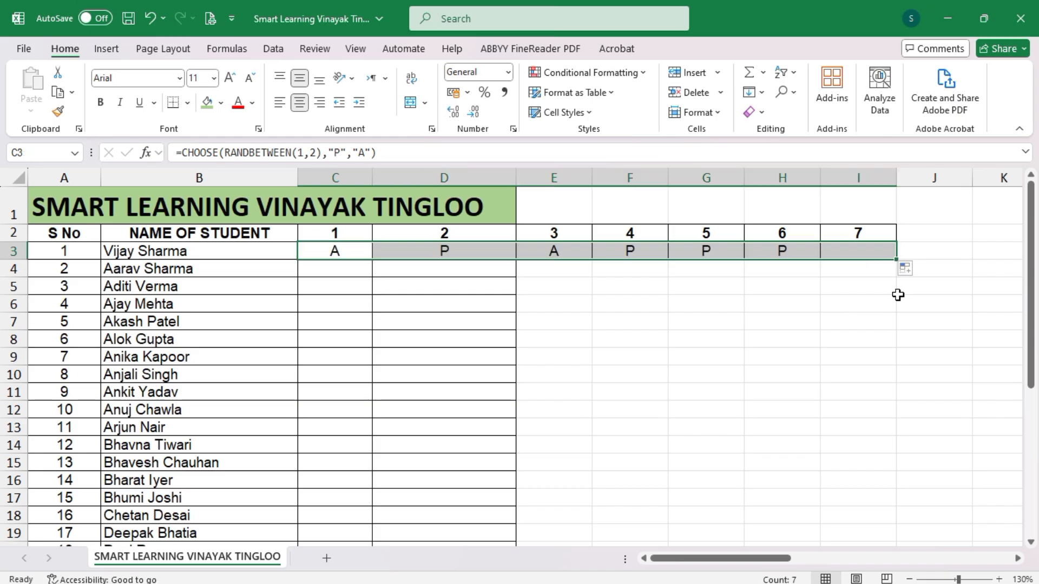
pyautogui.doubleClick(898, 259)
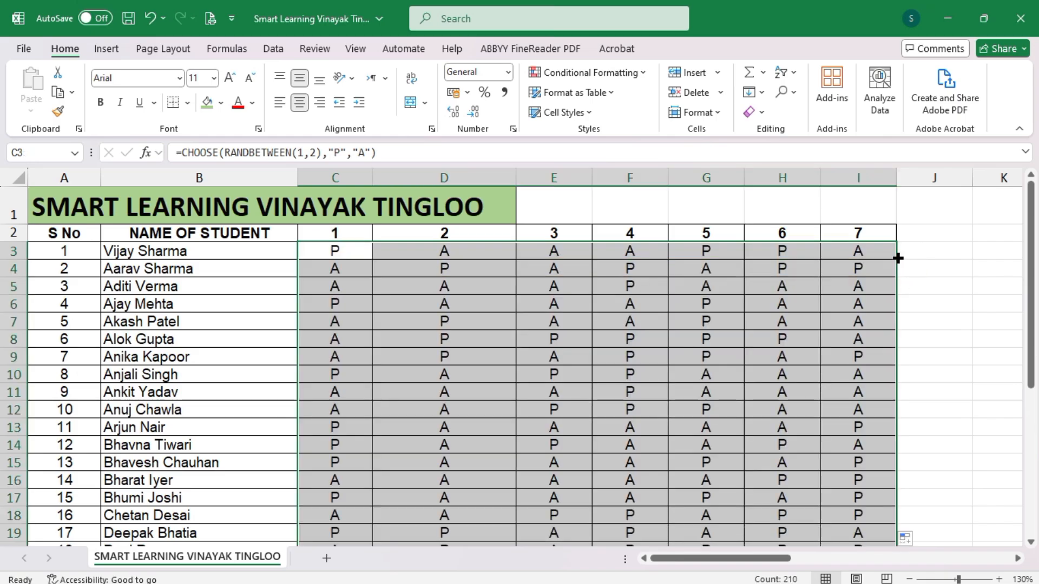
pyautogui.scroll(-5, 606, 369)
pyautogui.scroll(5, 606, 369)
# Step: Replace the random attendance formulas in C3:I32 with their fixed values by copying and pasting values only
pyautogui.hotkey('ctrl', 'c')
pyautogui.rightClick(413, 321)
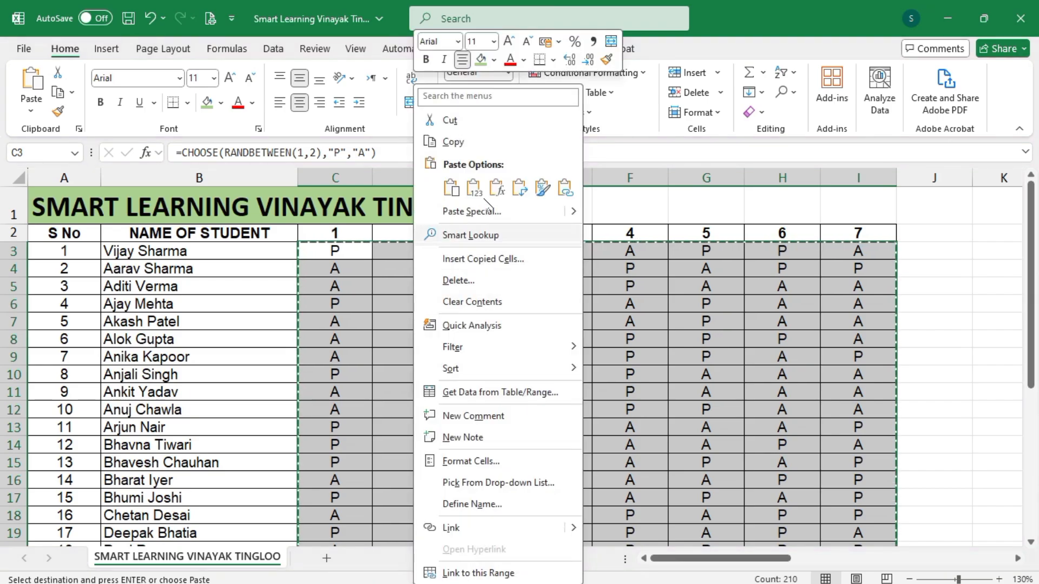
pyautogui.click(473, 190)
pyautogui.click(379, 265)
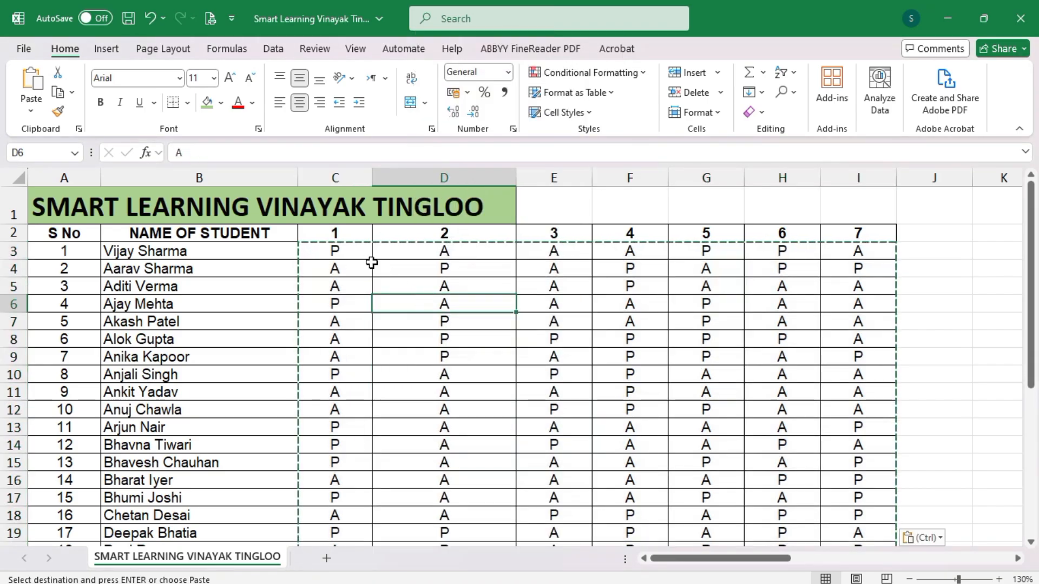
# Step: Narrow the attendance columns C to I to one equal, compact width
pyautogui.moveTo(335, 178); pyautogui.dragTo(761, 178)
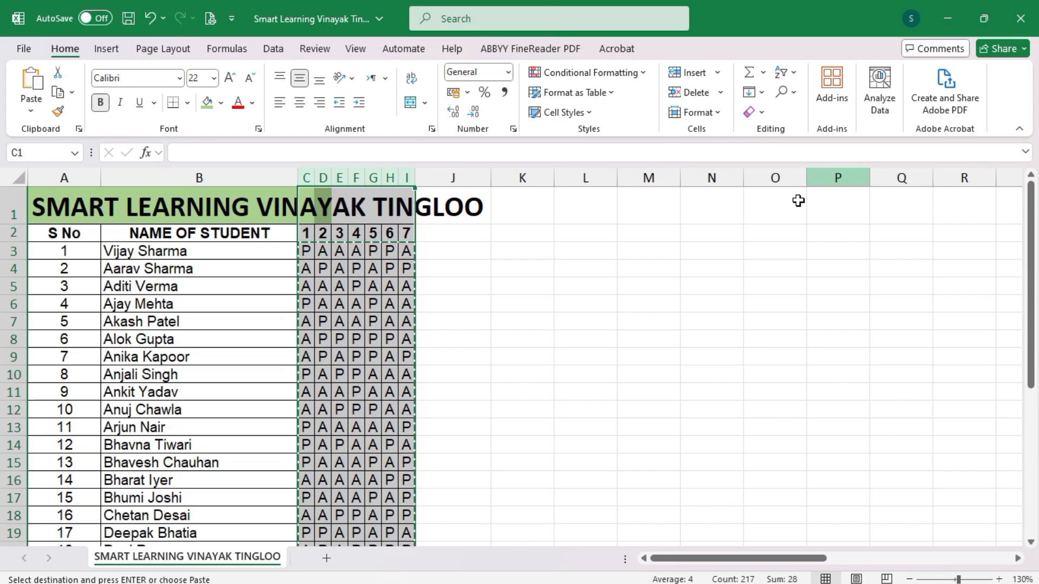
pyautogui.click(626, 318)
pyautogui.click(306, 179)
pyautogui.moveTo(306, 180); pyautogui.dragTo(413, 176)
pyautogui.moveTo(304, 177); pyautogui.dragTo(458, 181)
pyautogui.click(436, 347)
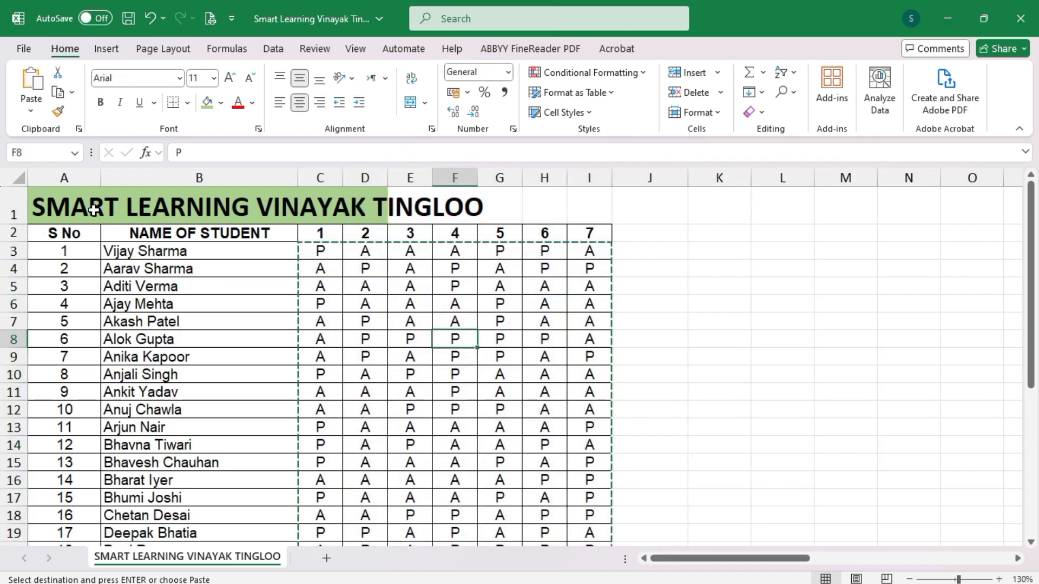
# Step: Merge and center the title across A1:I1, and fill the heading row A2:I2 with light blue
pyautogui.moveTo(92, 211); pyautogui.dragTo(590, 209)
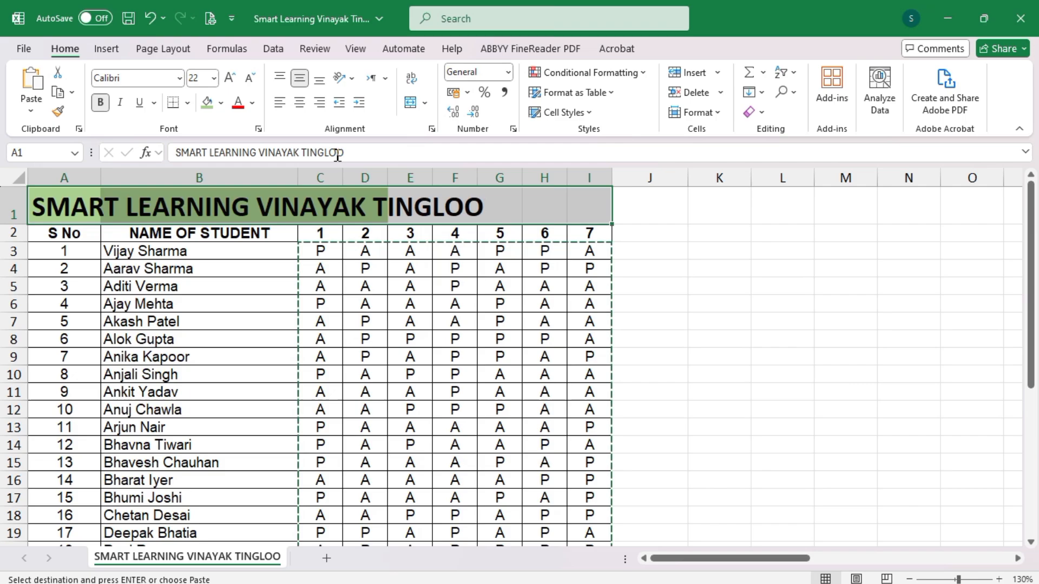
pyautogui.click(410, 103)
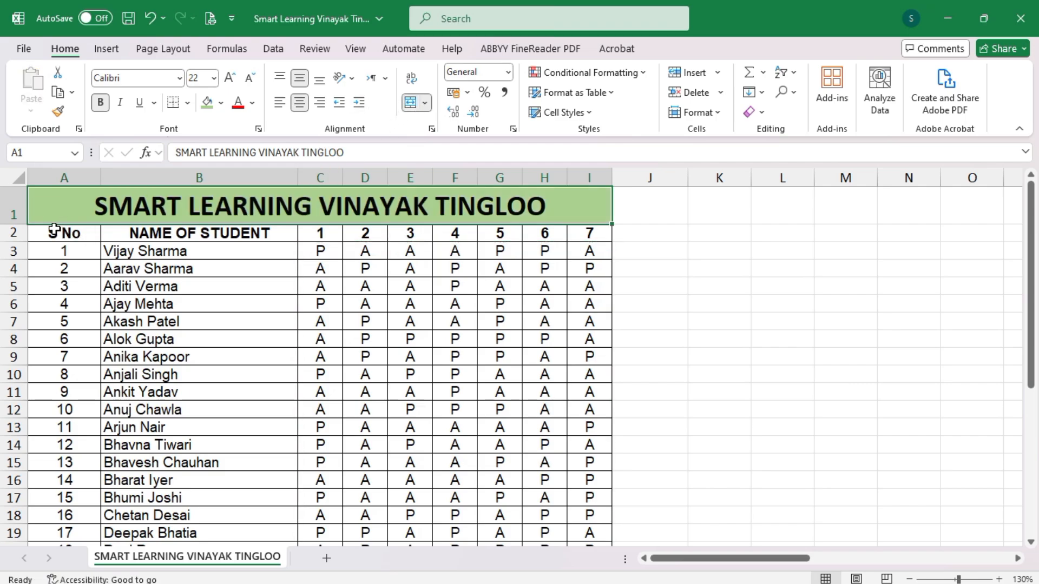
pyautogui.moveTo(52, 233); pyautogui.dragTo(589, 235)
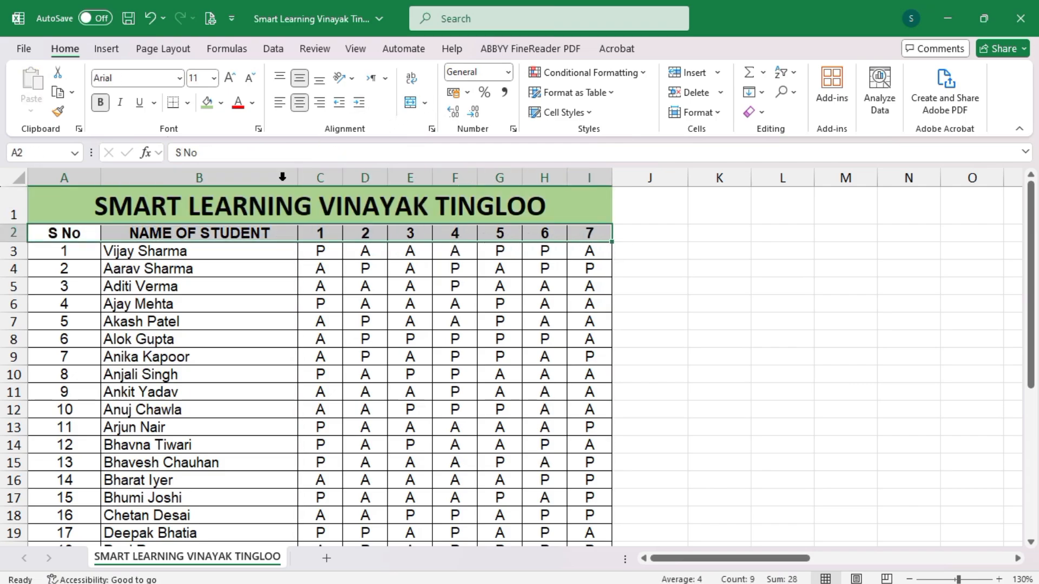
pyautogui.click(223, 103)
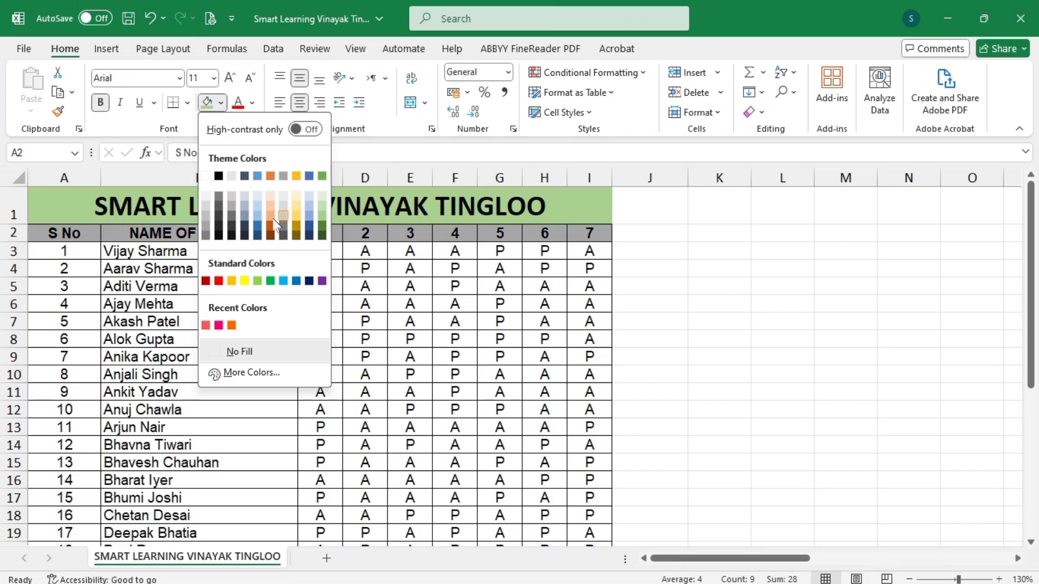
pyautogui.click(258, 214)
pyautogui.click(685, 340)
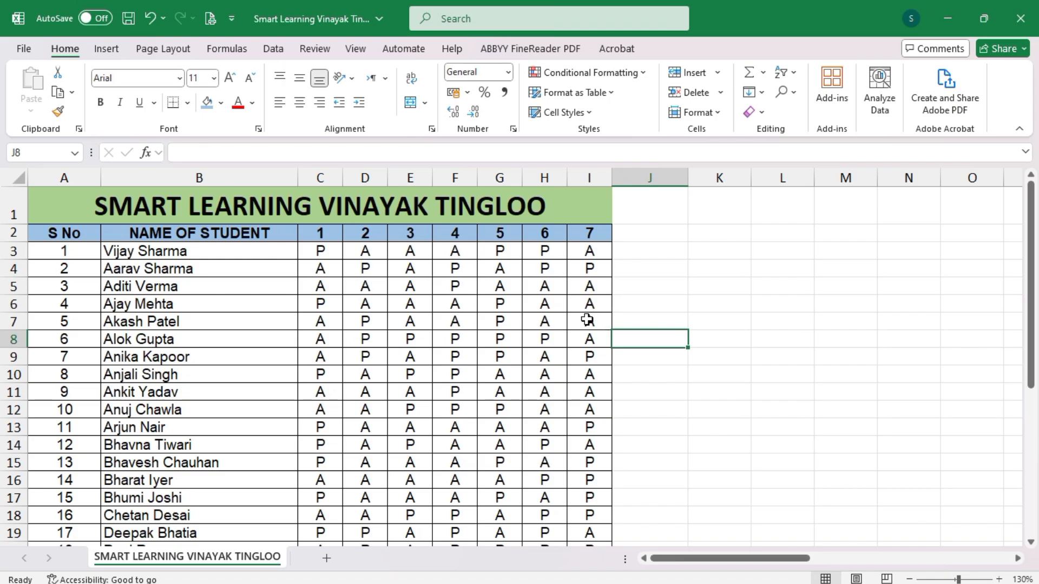
# Step: Enter the formula =COUNTIF(C3:I3,"P") in J3 to count the first student's present days
pyautogui.click(634, 252)
pyautogui.write('=')
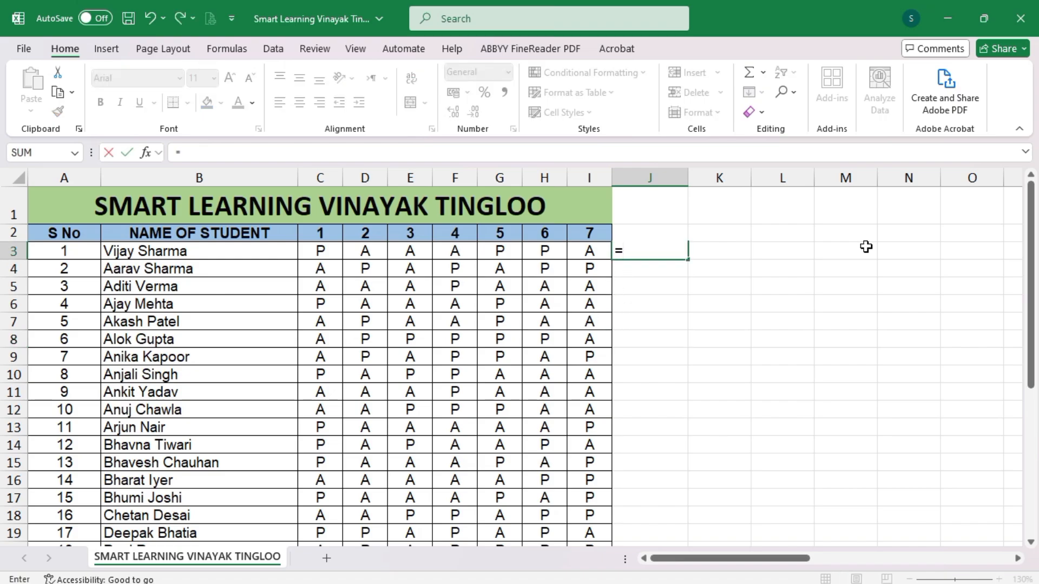
pyautogui.write('COUNTIF')
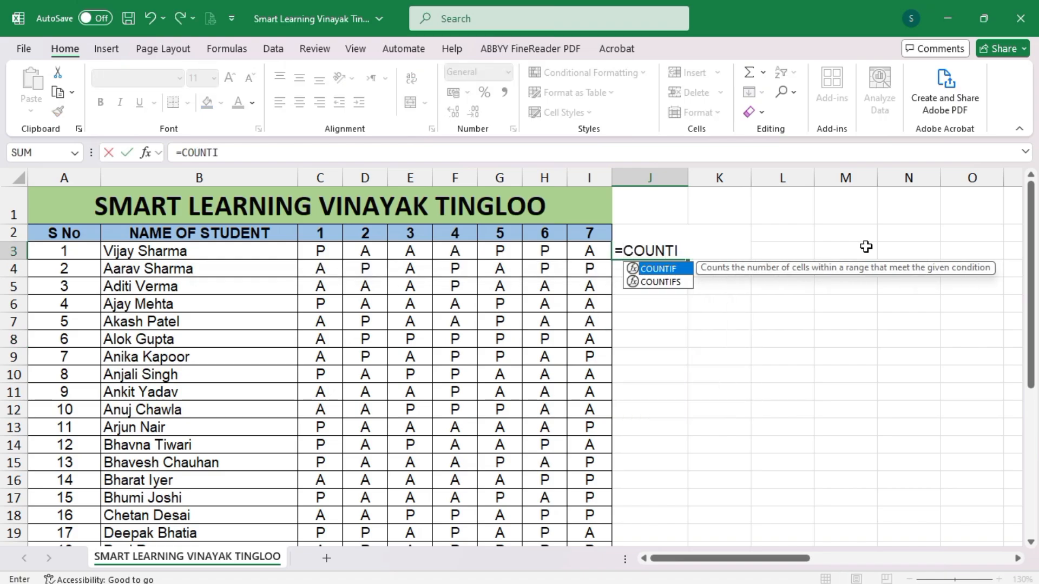
pyautogui.press('Tab')
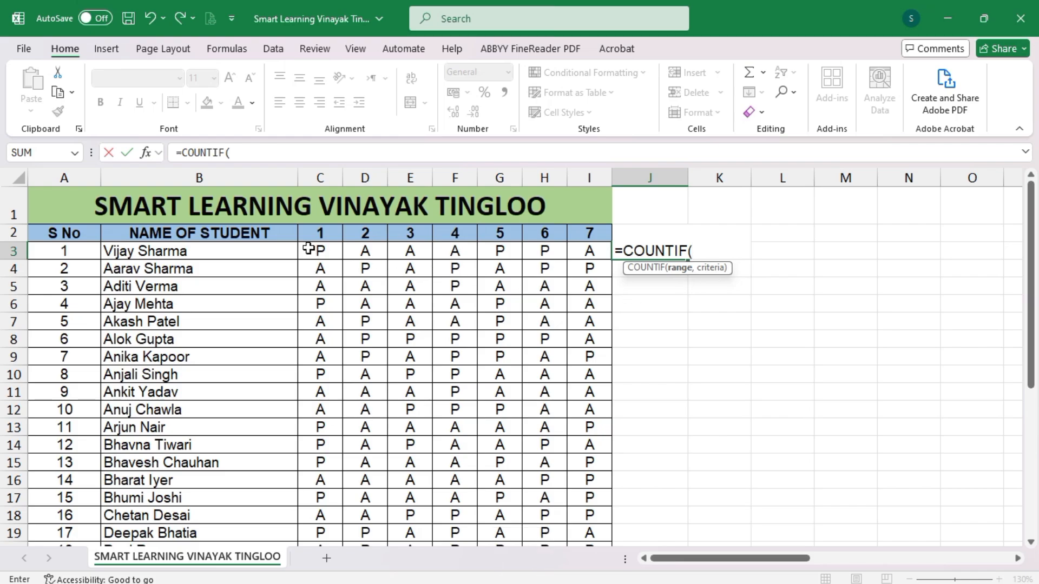
pyautogui.moveTo(320, 252); pyautogui.dragTo(590, 247)
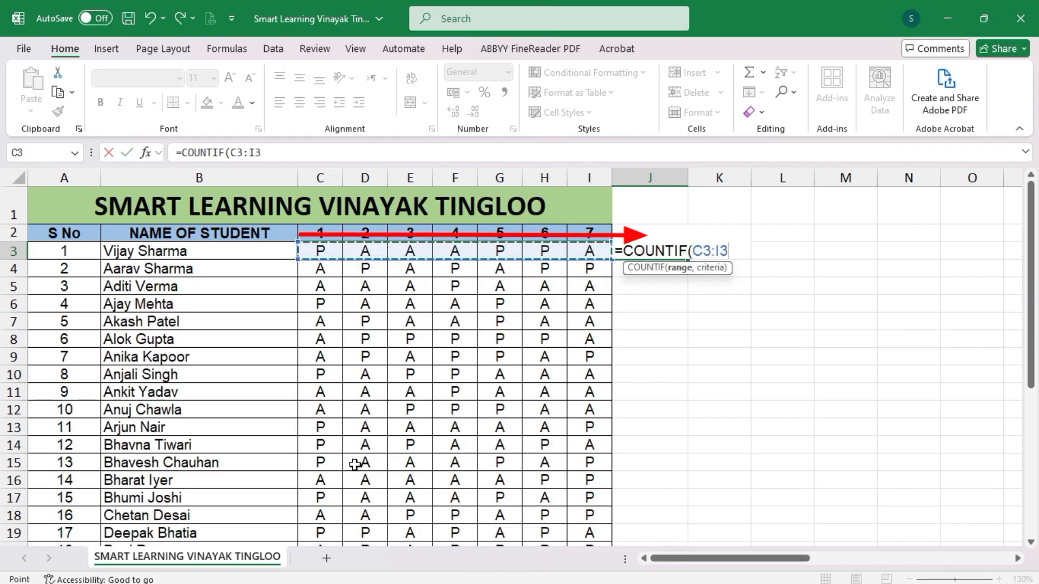
pyautogui.write(',')
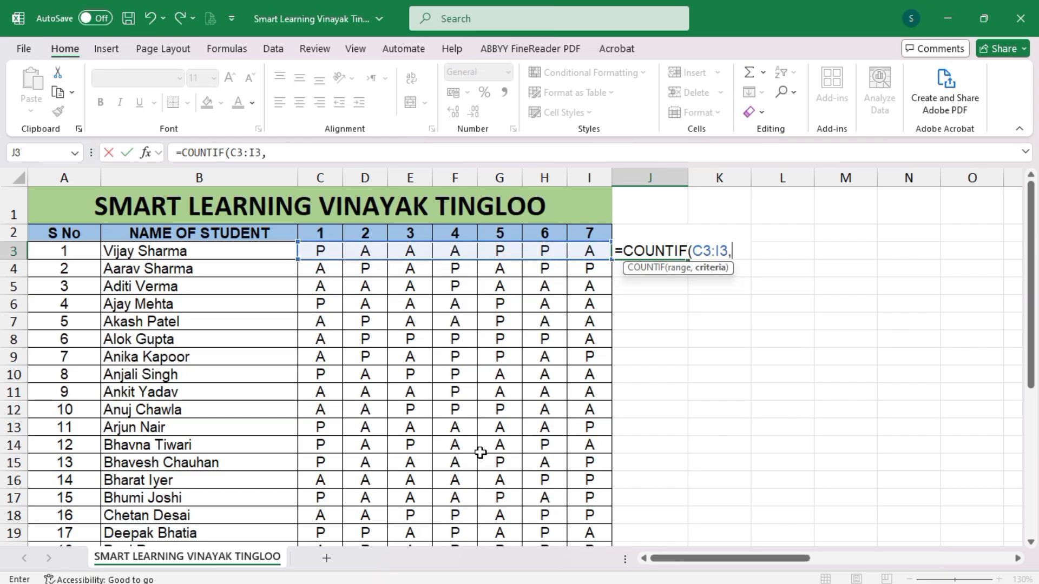
pyautogui.write('"P")')
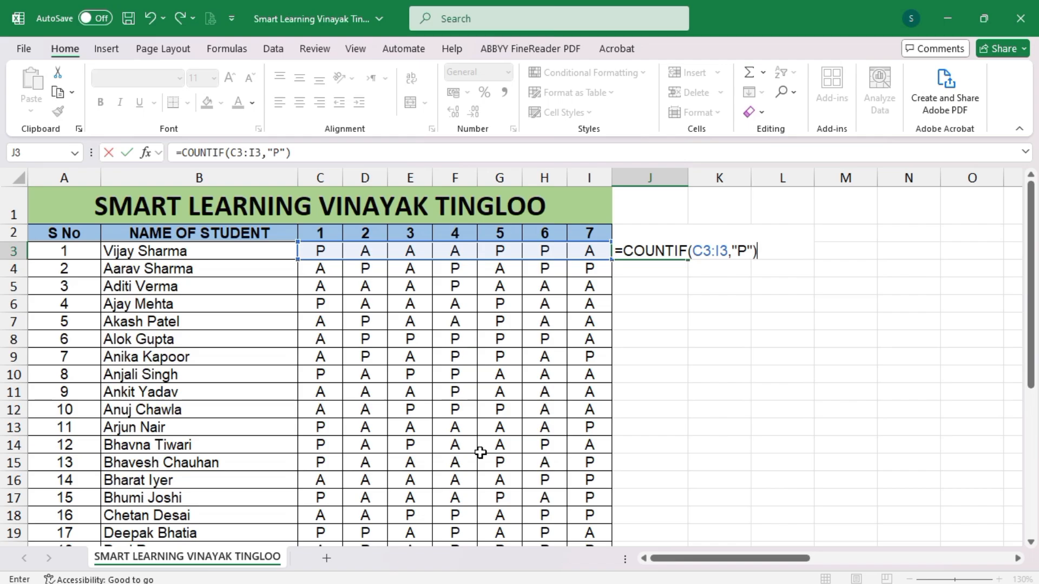
pyautogui.press('Return')
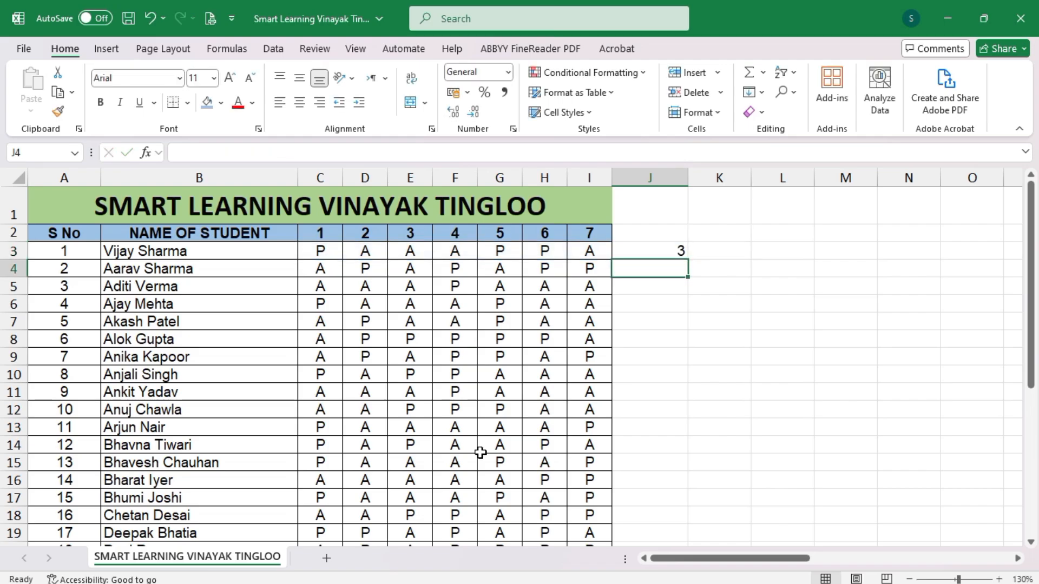
# Step: Copy the COUNTIF formula from J3 down through all student rows, and fit column J to its contents
pyautogui.click(663, 249)
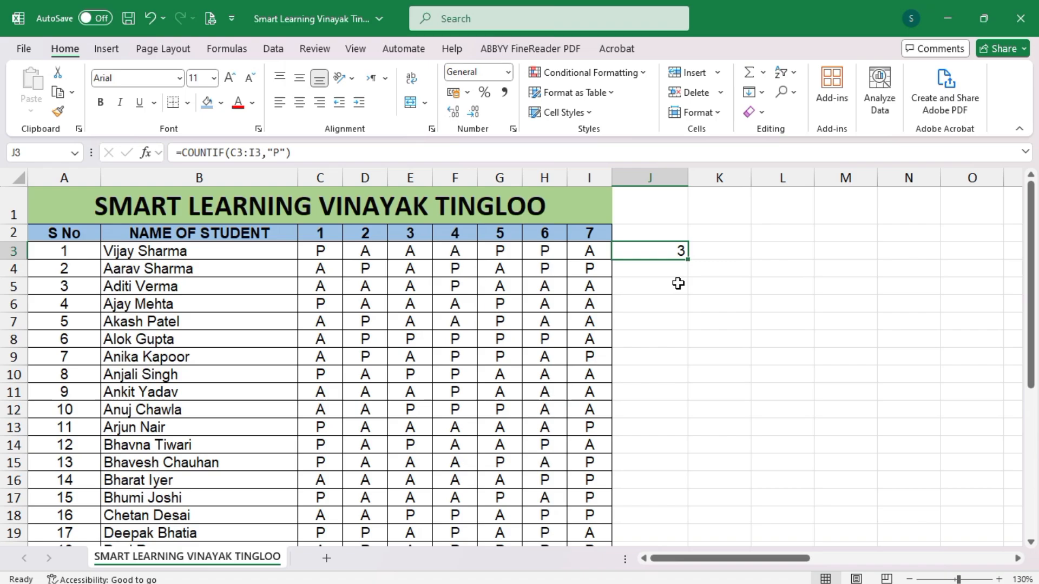
pyautogui.doubleClick(688, 257)
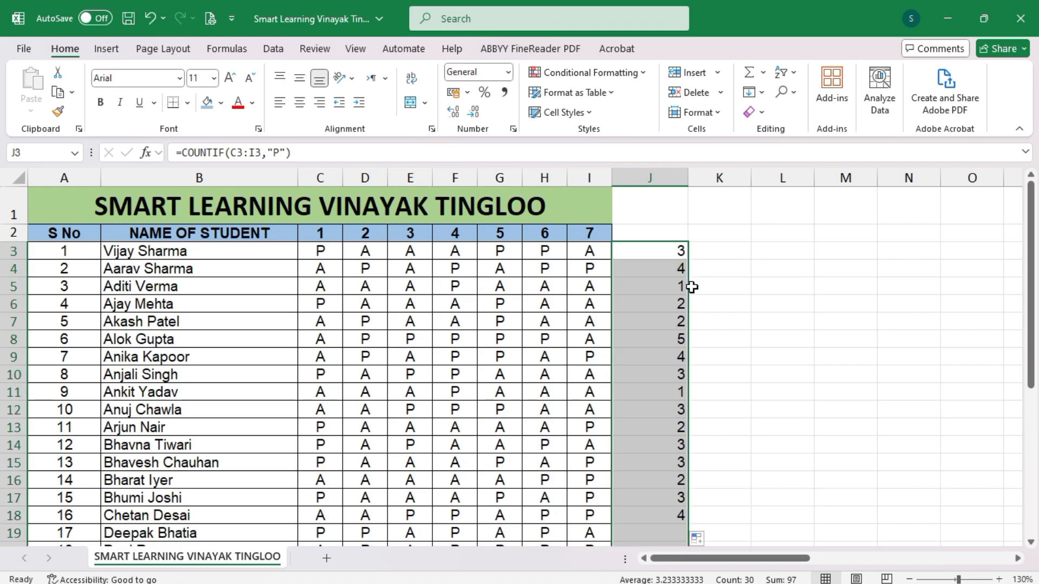
pyautogui.doubleClick(687, 177)
pyautogui.click(660, 265)
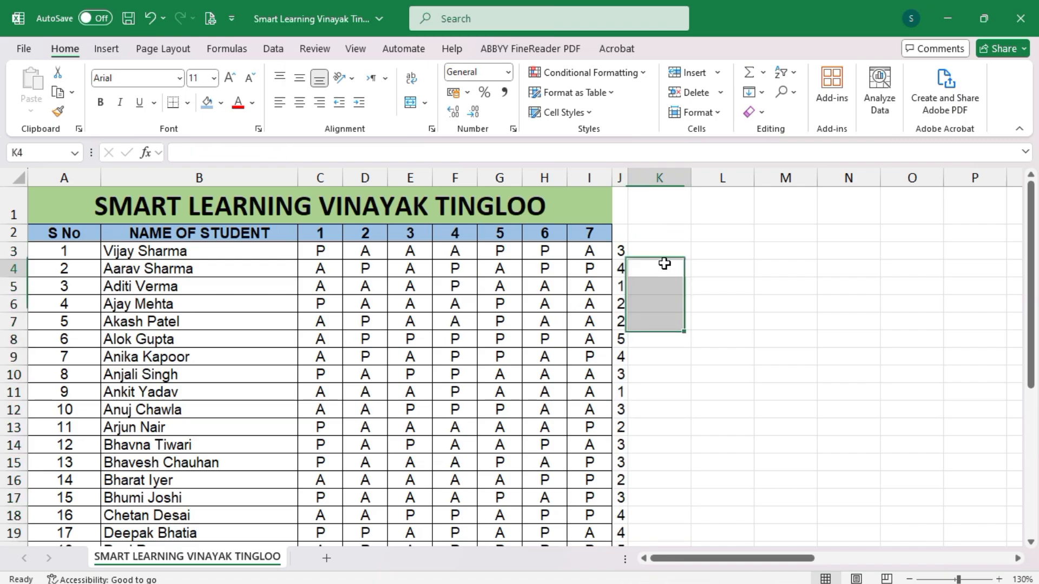
# Step: Widen column J slightly and center its present-day counts horizontally
pyautogui.moveTo(627, 178); pyautogui.dragTo(642, 178)
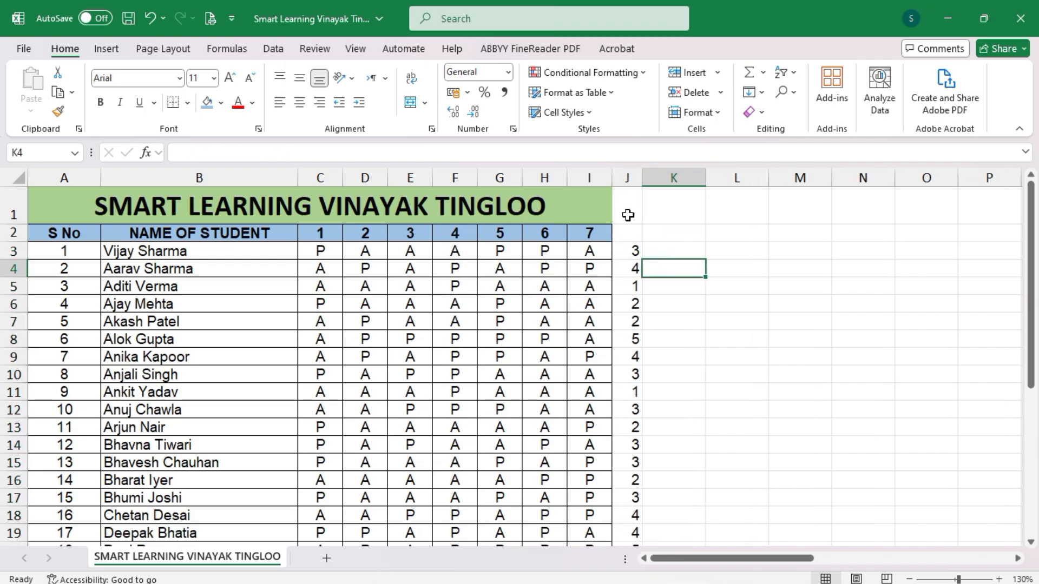
pyautogui.click(632, 252)
pyautogui.click(628, 177)
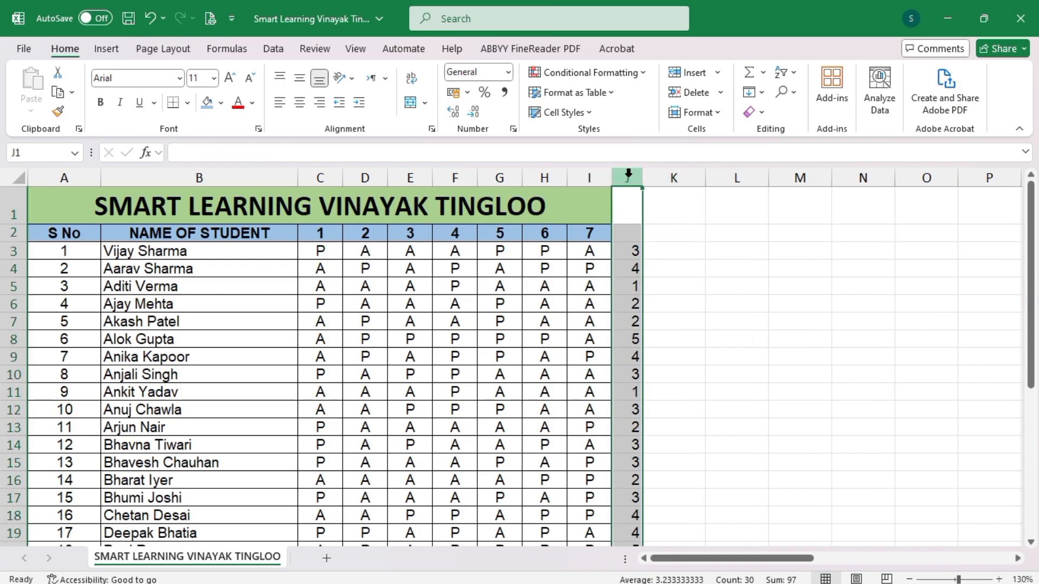
pyautogui.click(298, 103)
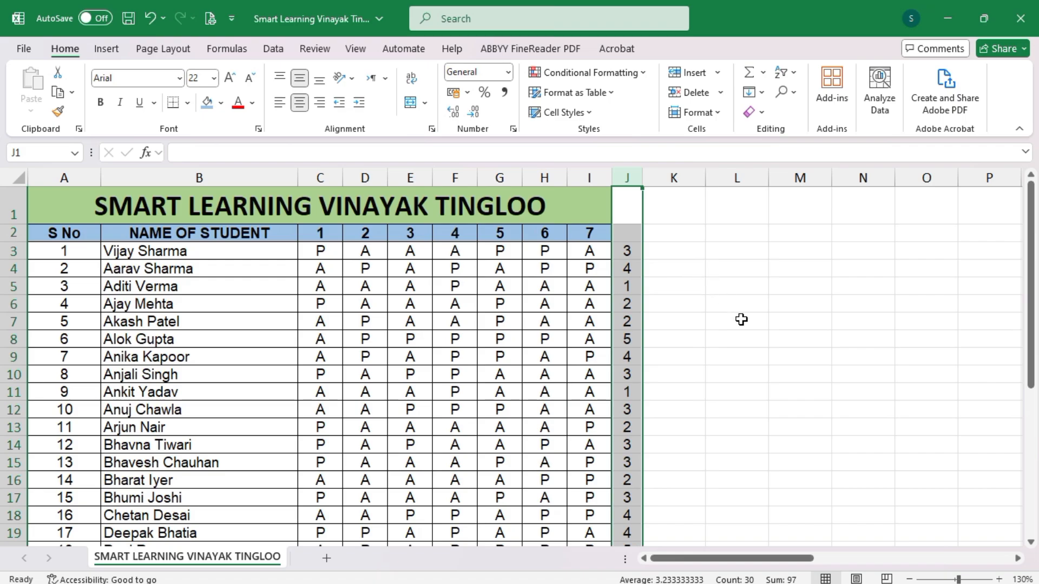
# Step: Total all students' present days in J33 with the formula =SUM(J3:J32)
pyautogui.scroll(-8, 740, 319)
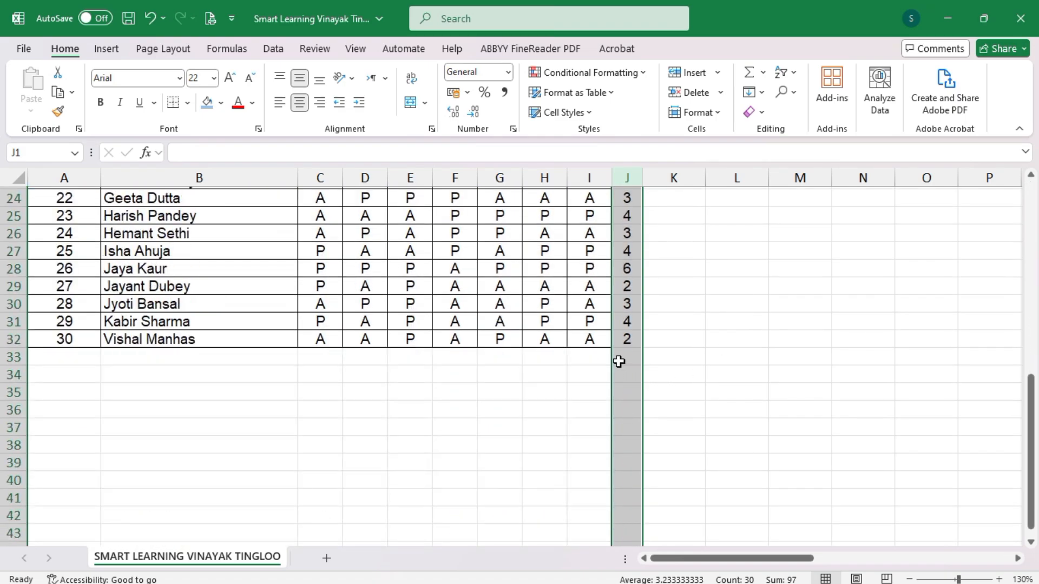
pyautogui.click(620, 358)
pyautogui.hotkey('alt', '=')
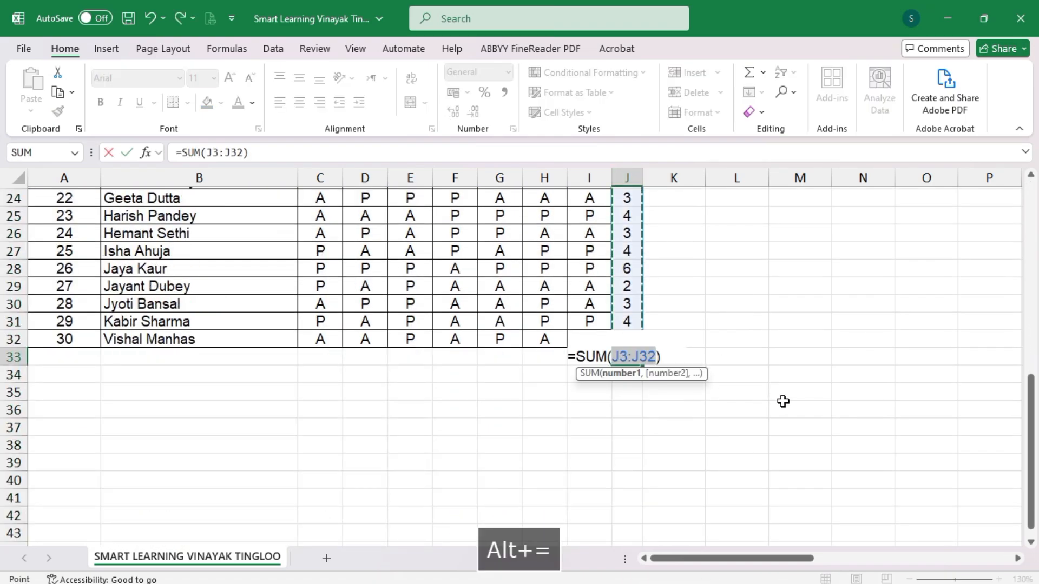
pyautogui.press('Return')
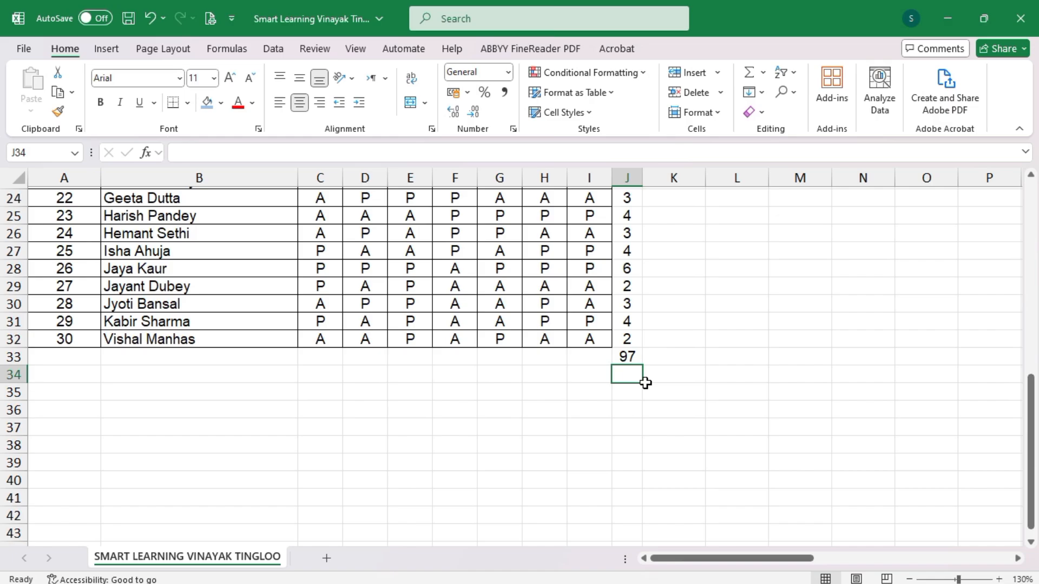
pyautogui.scroll(6, 645, 383)
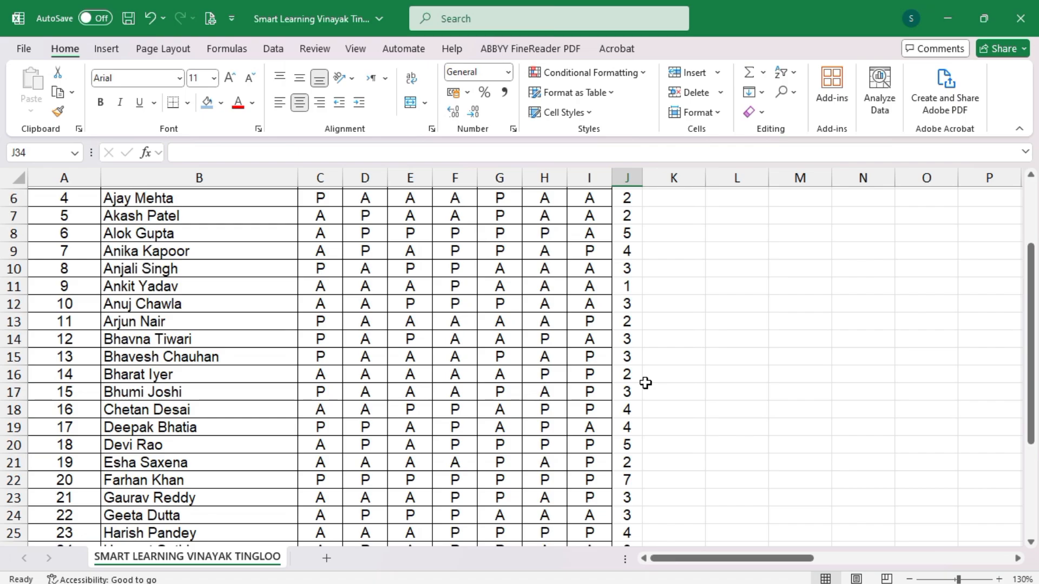
pyautogui.scroll(2, 645, 383)
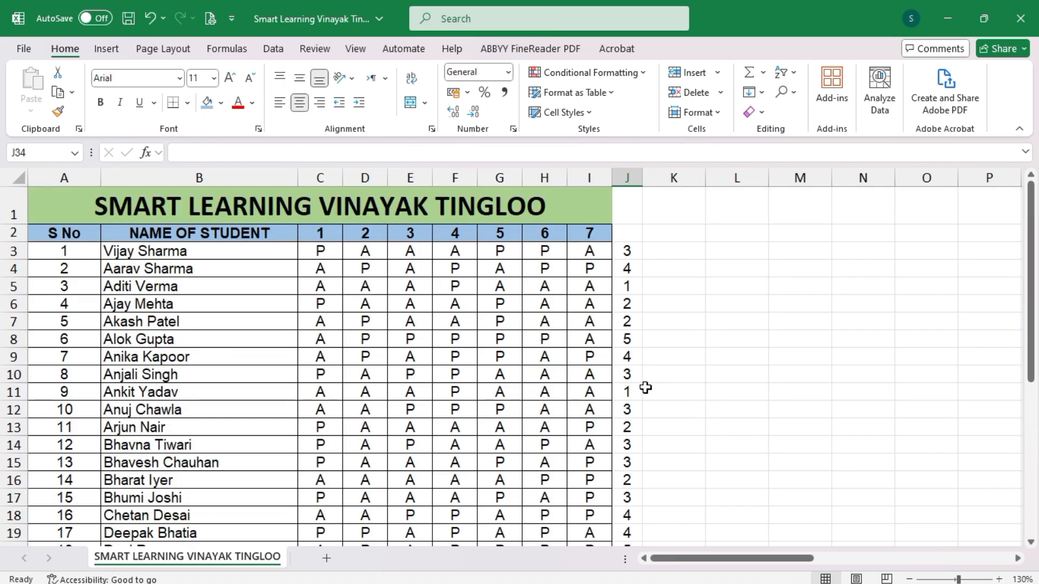
pyautogui.hotkey('ctrl', '2')
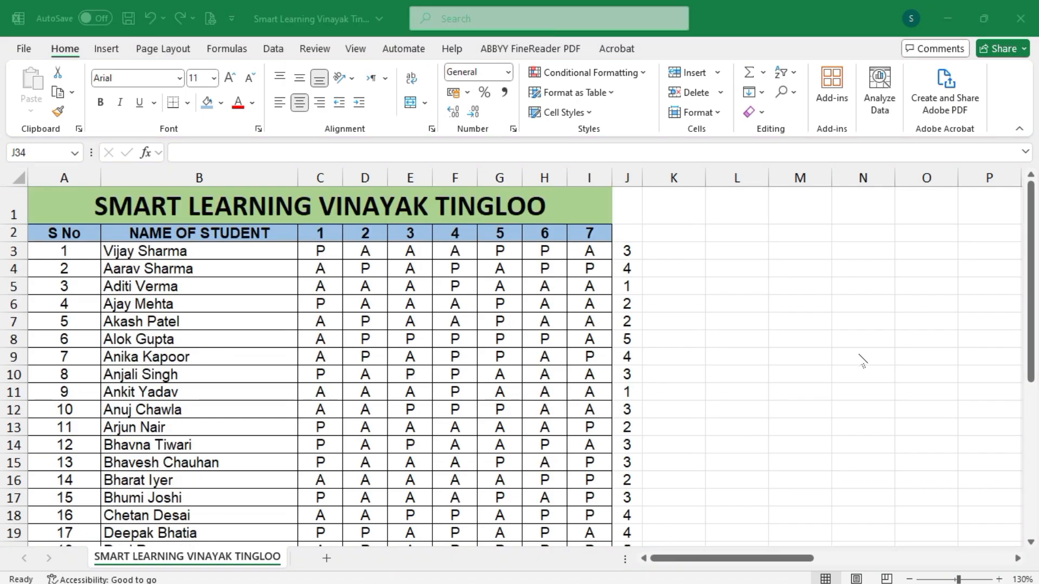